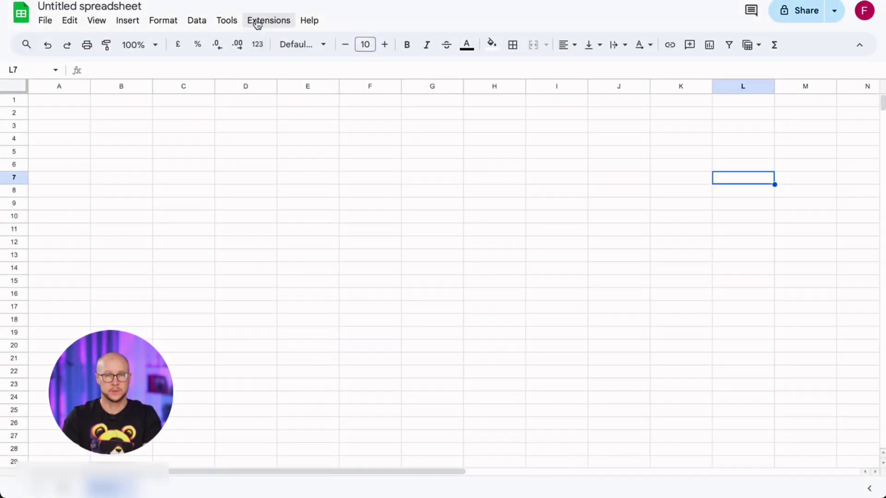
- Search the Google Workspace Marketplace for 'eodhd' via Extensions > Add-ons > Get add-ons
left_click(257, 21)
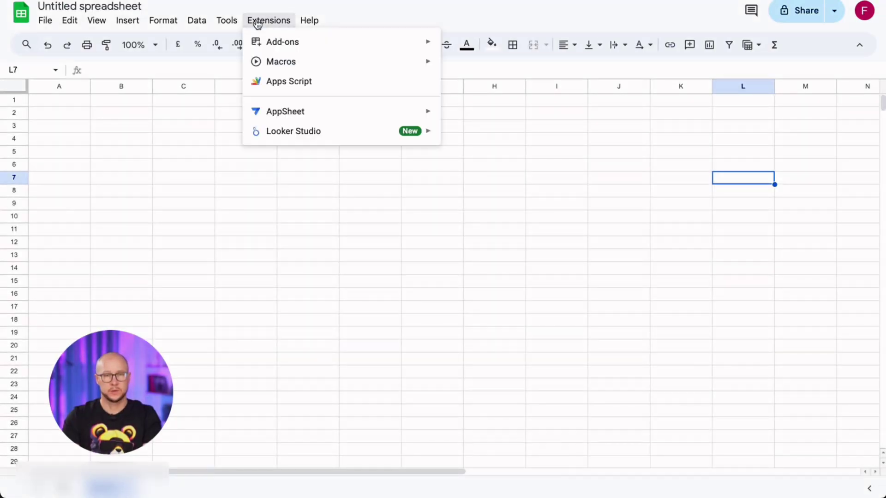
mouse_move(309, 48)
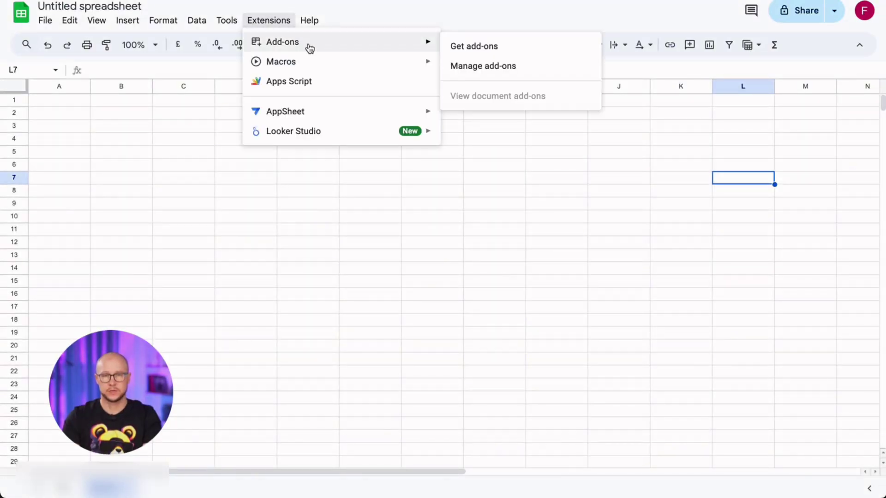
left_click(481, 50)
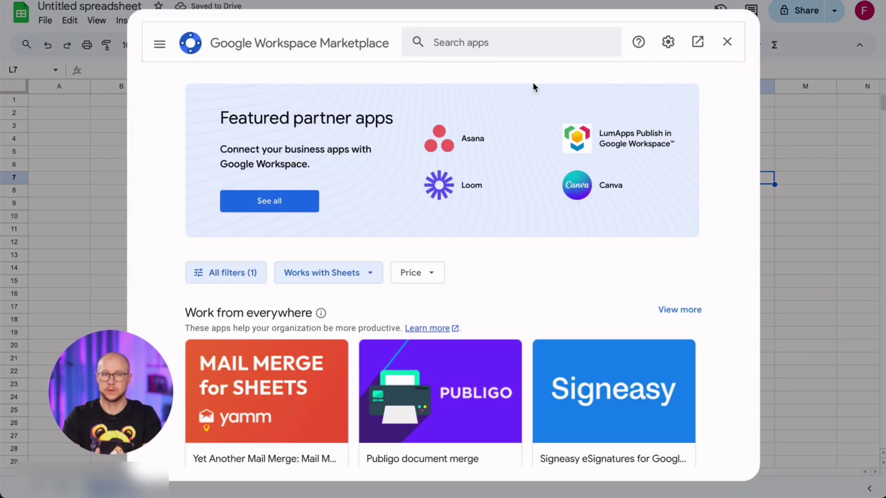
left_click(508, 45)
type("eodhd")
key("Return")
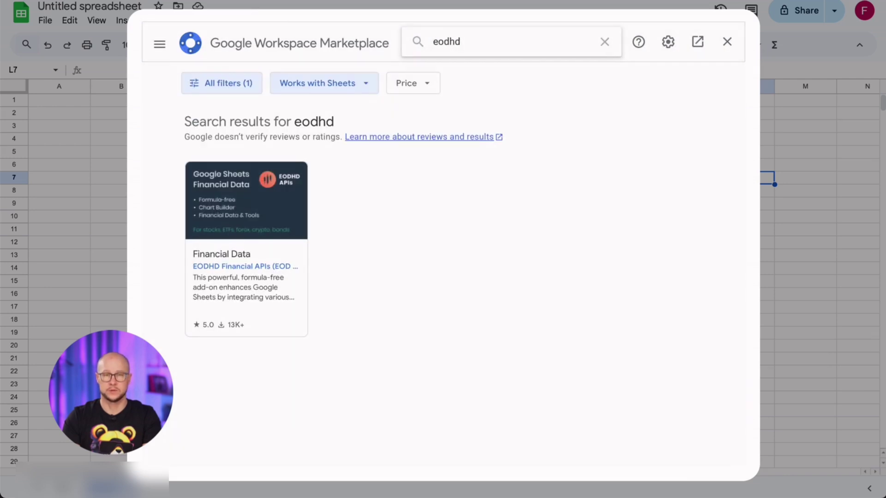
- Install the Financial Data add-on, choosing the Google account and allowing its access requests
left_click(296, 181)
left_click(594, 133)
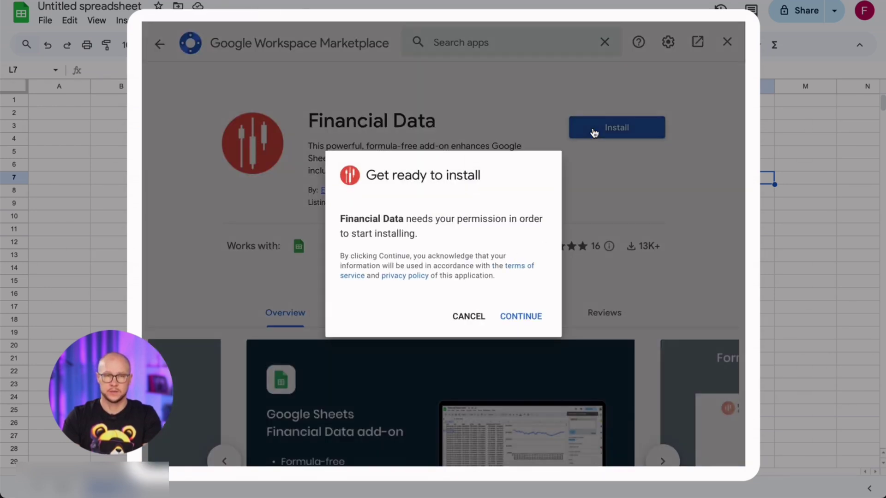
left_click(527, 323)
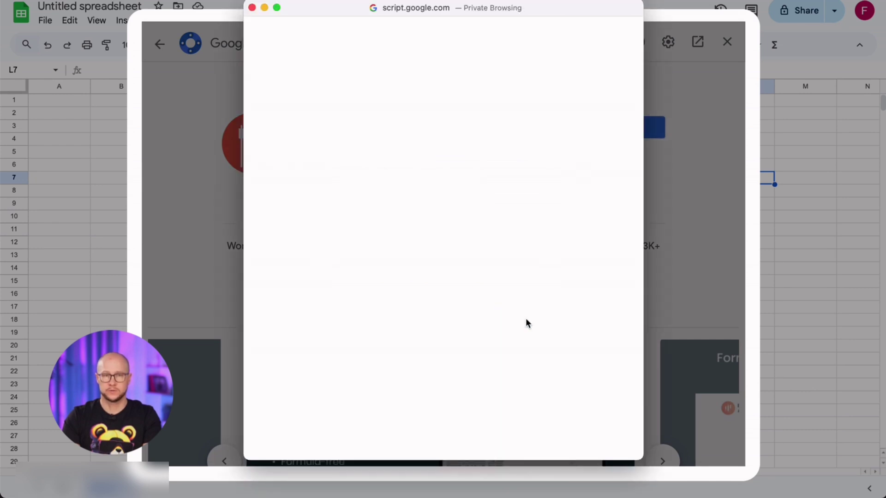
left_click(415, 231)
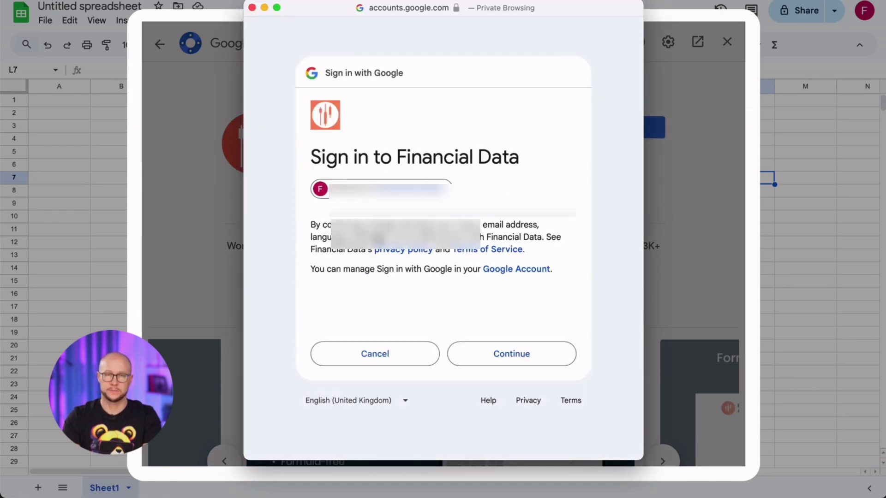
left_click(498, 353)
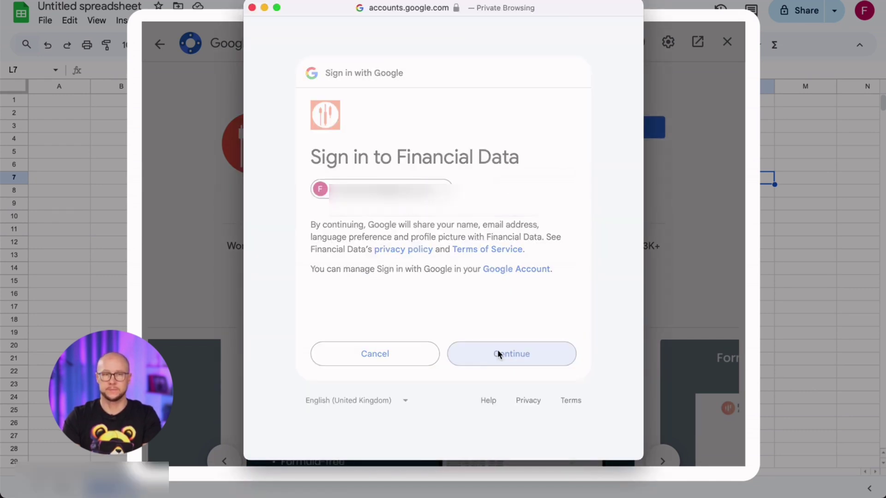
scroll(500, 354, "down", 4)
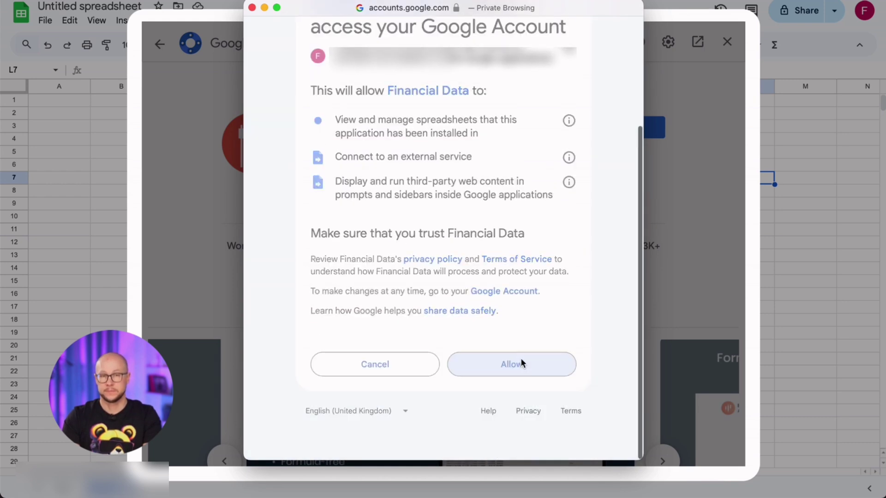
left_click(521, 361)
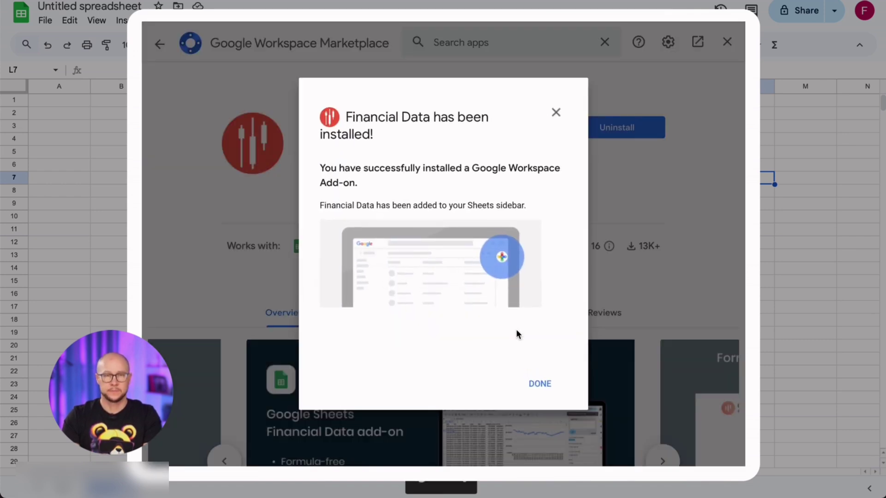
left_click(544, 385)
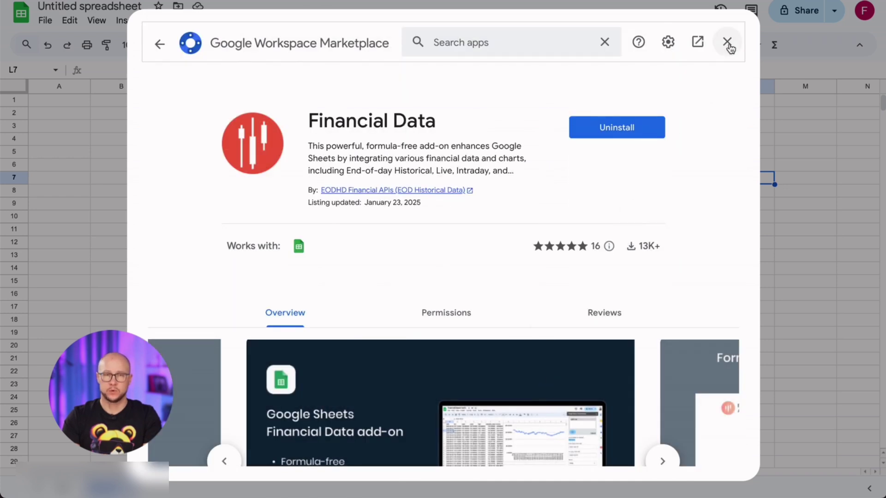
- Return to the spreadsheet and open the Financial Data add-on panel past its start page
left_click(727, 41)
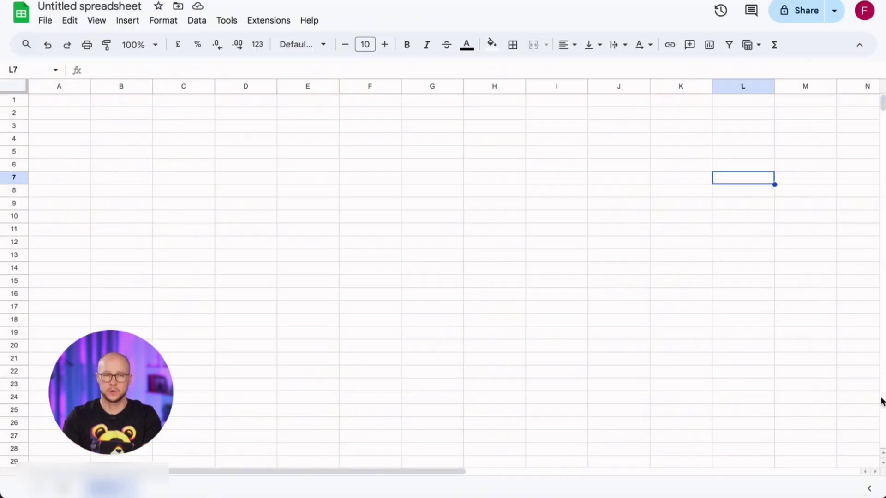
left_click(870, 489)
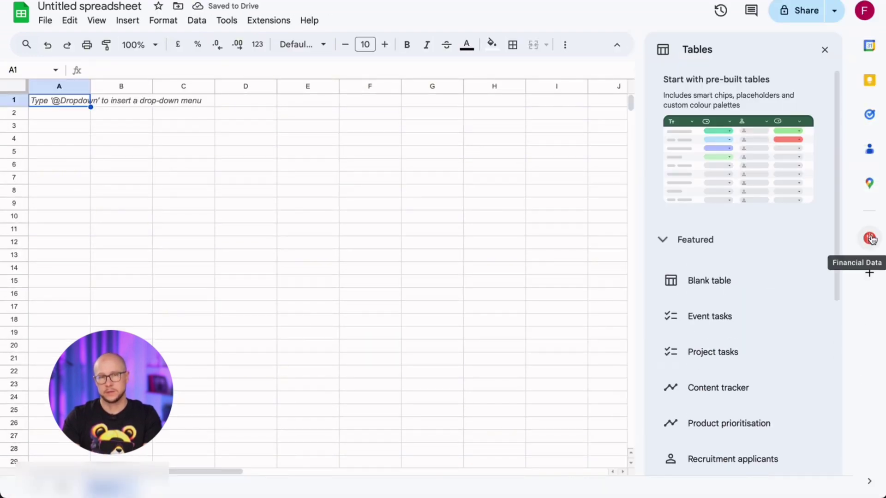
left_click(870, 238)
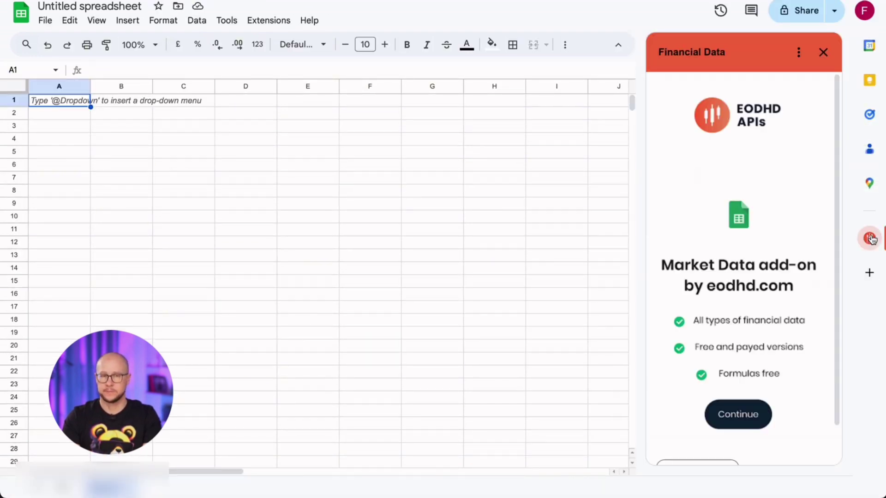
scroll(730, 261, "down", 1)
double_click(746, 374)
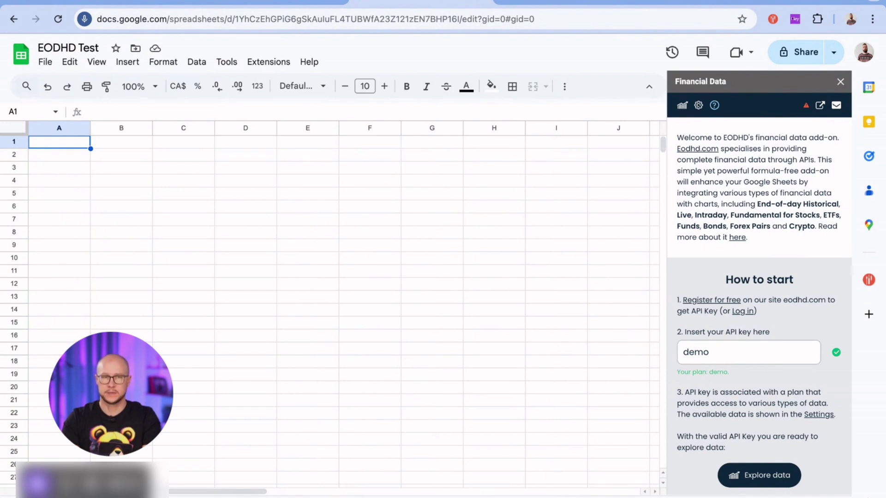
- Log in to EODHD, copy the account's API token, and return to the Sheets tab
left_click(743, 315)
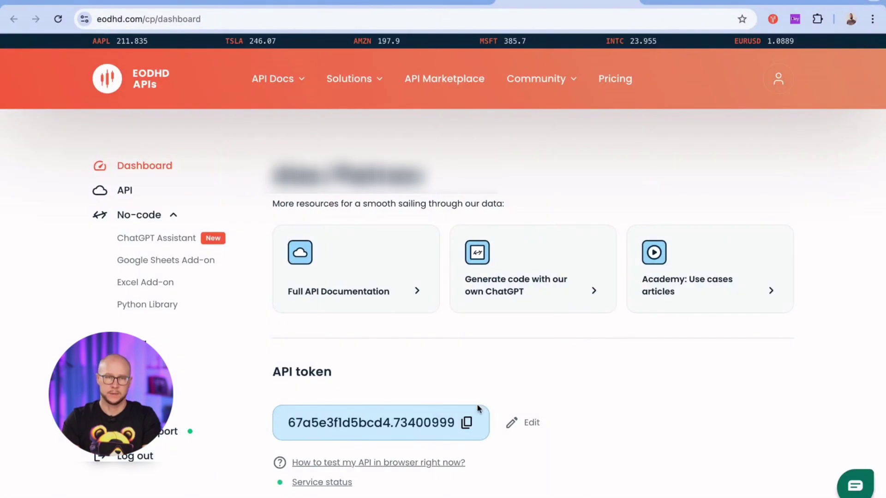
left_click(467, 423)
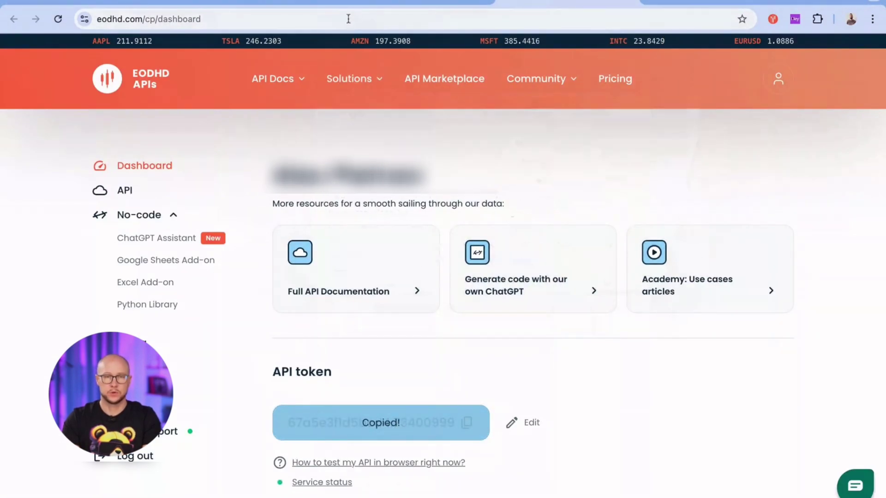
left_click(382, 4)
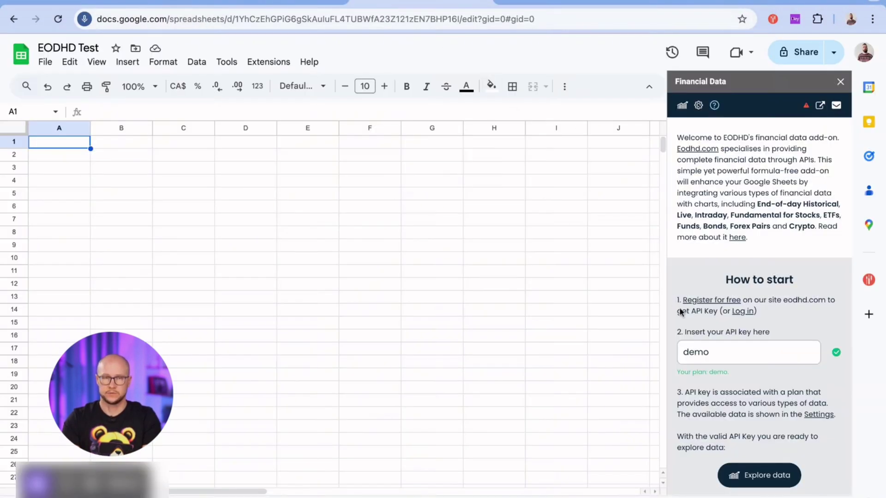
- Replace the demo API key with the account's pasted token and list the available data types
left_click(712, 351)
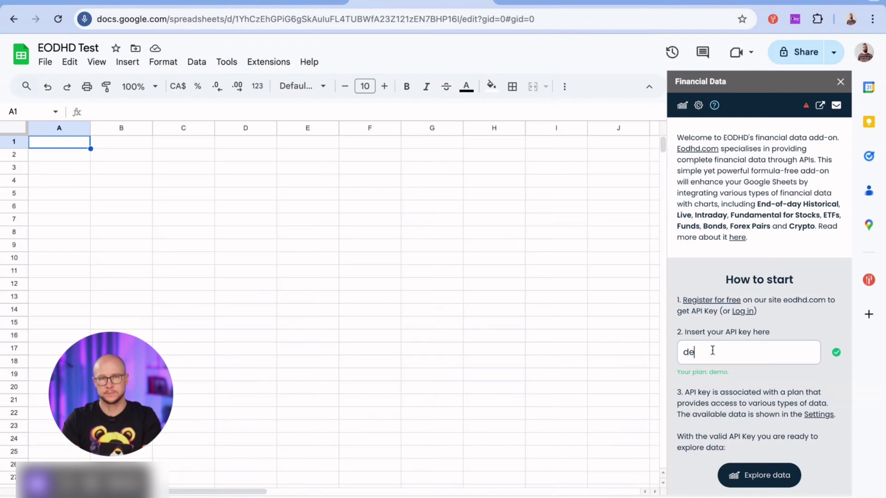
key("BackSpace")
key("BackSpace")
key("ctrl+v")
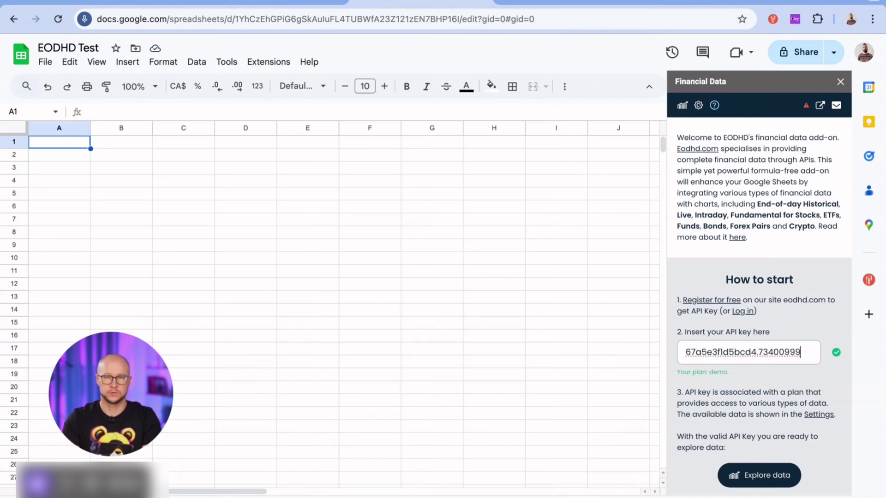
left_click(759, 379)
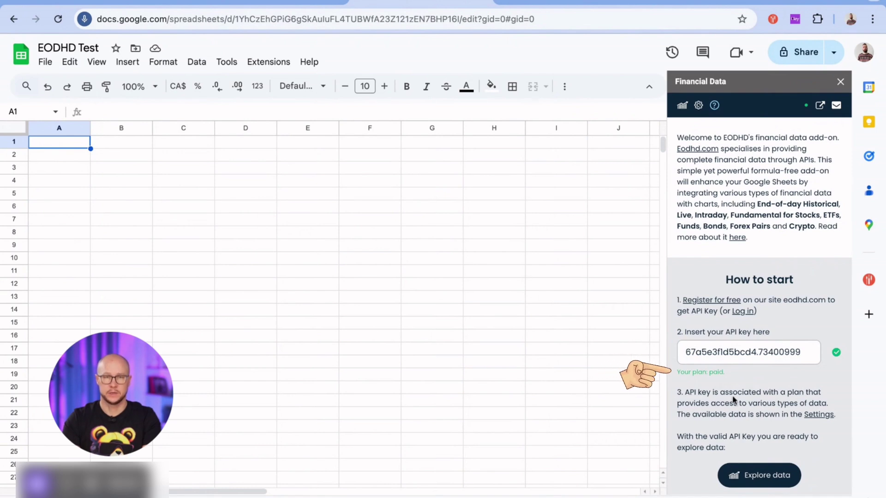
left_click(771, 477)
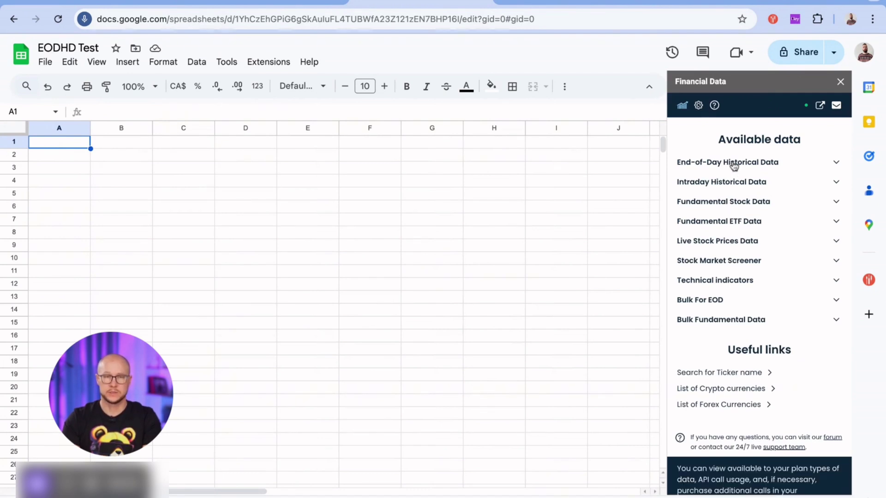
- In End-of-Day Historical Data, replace the MSFT.US ticker with AAPL.US
left_click(734, 164)
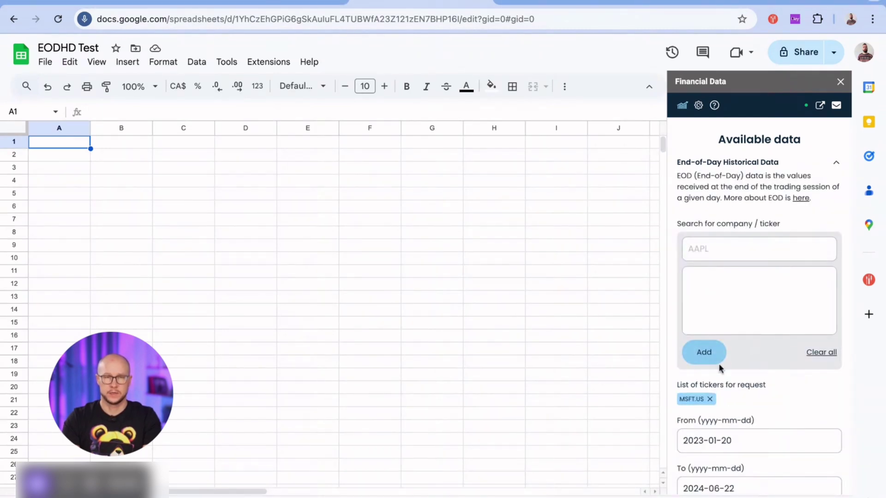
left_click(710, 398)
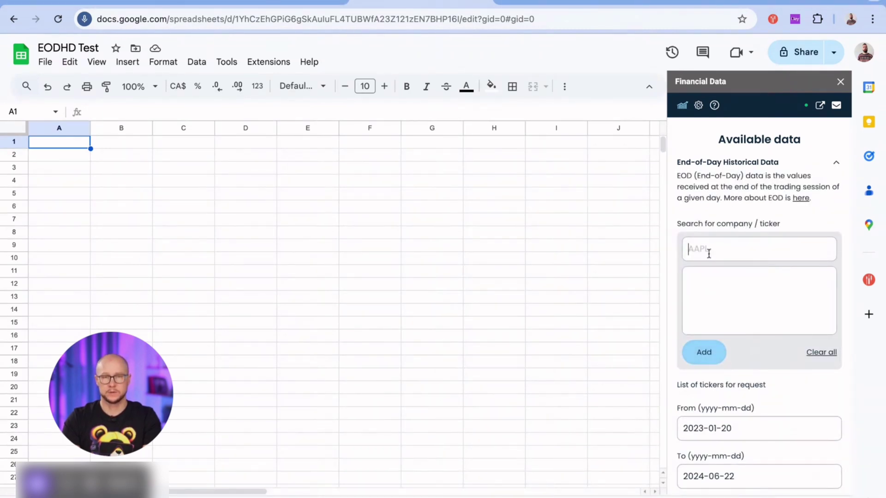
type("AAPL")
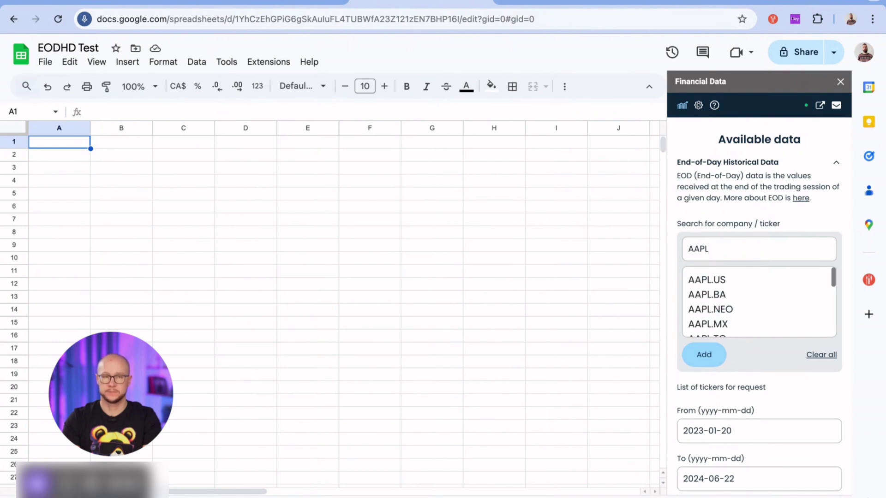
left_click(715, 282)
left_click(708, 360)
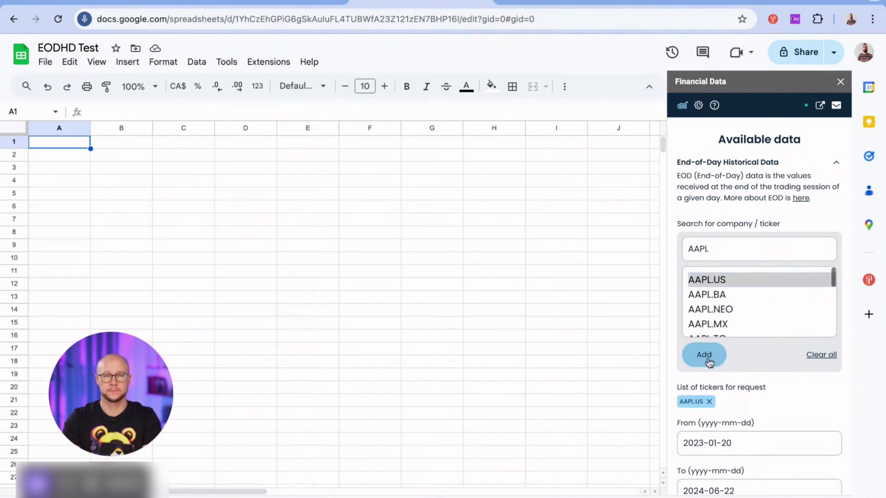
scroll(756, 391, "down", 2)
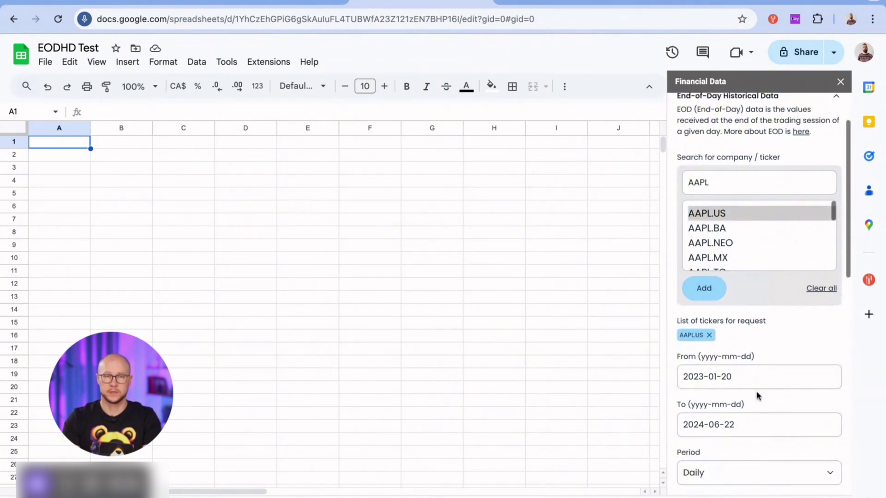
- Set the range 2025-01-01 to 2025-02-15 and insert the daily data with a chart into a new sheet
left_click(702, 378)
key("BackSpace")
type("0")
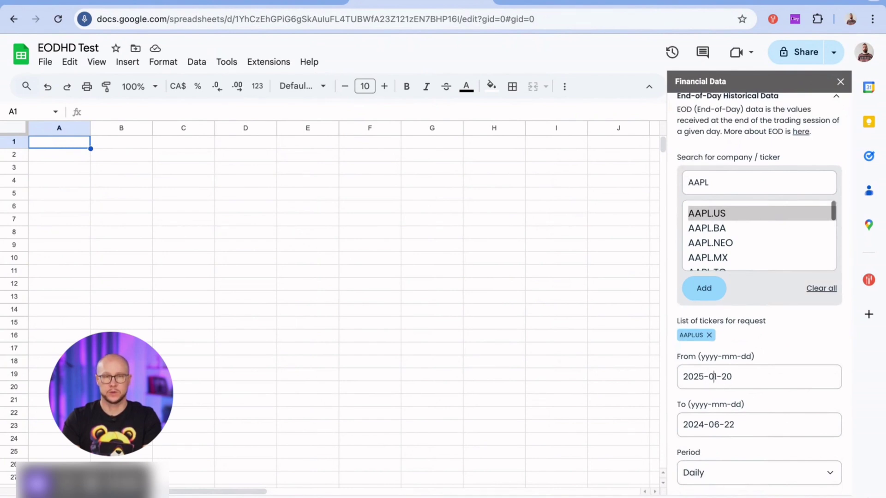
key("BackSpace")
key("BackSpace")
type("01")
left_click(702, 423)
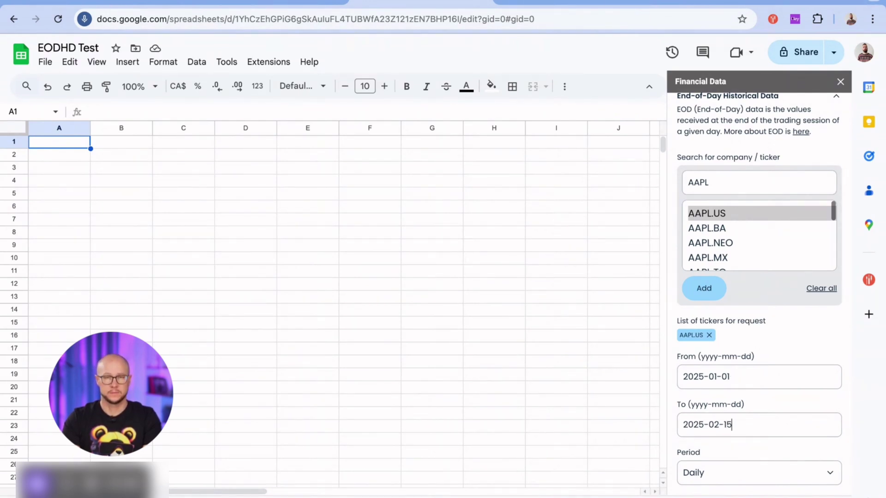
scroll(847, 421, "down", 3)
scroll(846, 421, "down", 2)
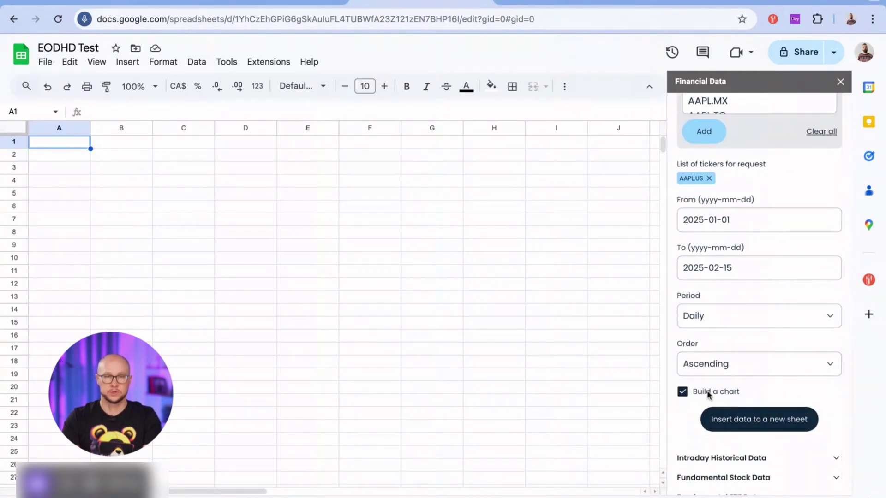
left_click(767, 424)
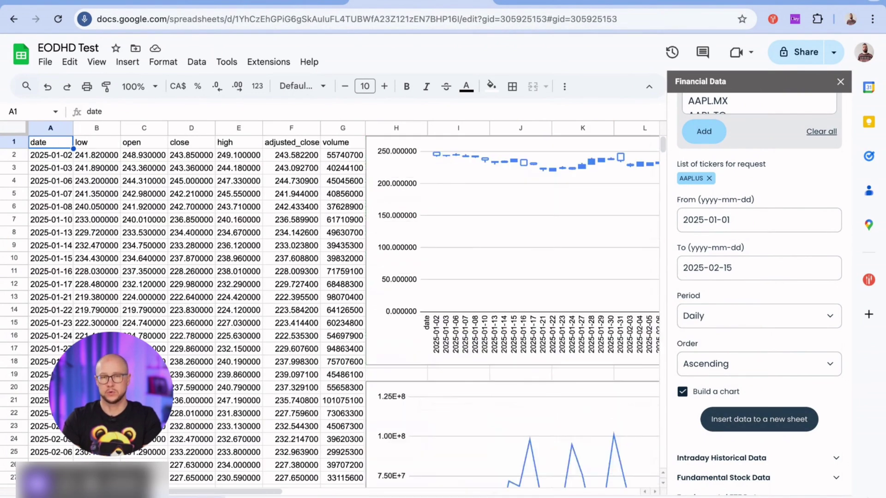
- Scroll through the new AAPL daily data sheet to review the table and its price and volume charts
scroll(314, 255, "down", 6)
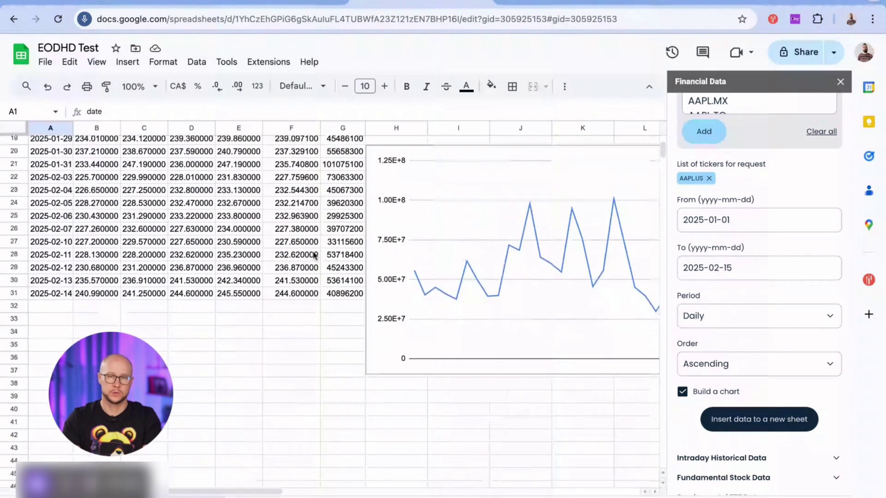
scroll(314, 255, "up", 6)
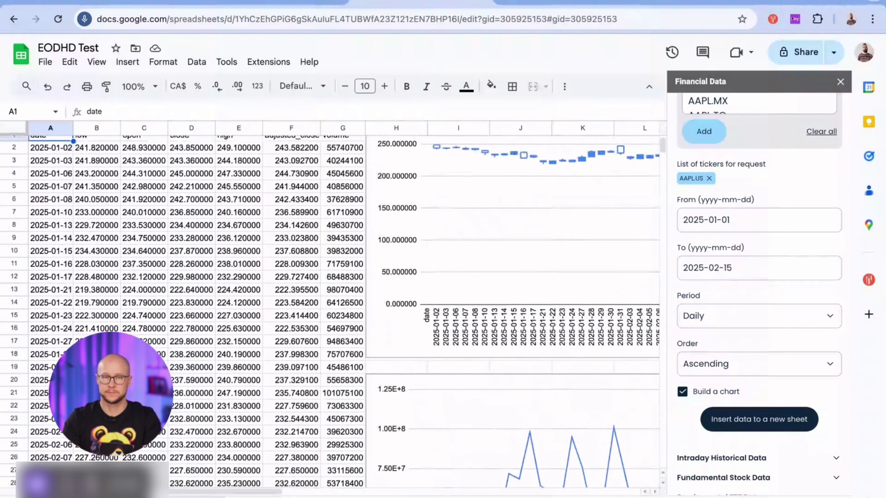
scroll(548, 247, "up", 1)
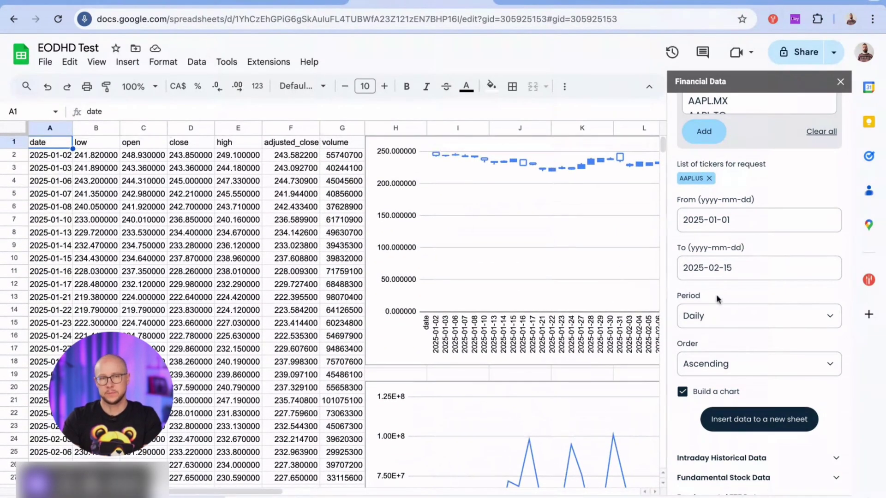
scroll(726, 300, "up", 5)
- Switch from End-of-Day to Intraday Historical Data and add AAPL.US as the ticker
left_click(836, 163)
left_click(748, 186)
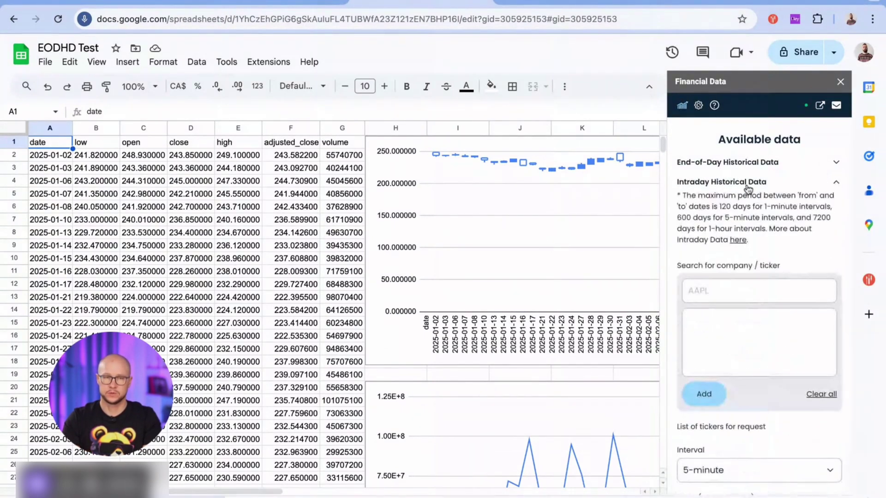
left_click(712, 292)
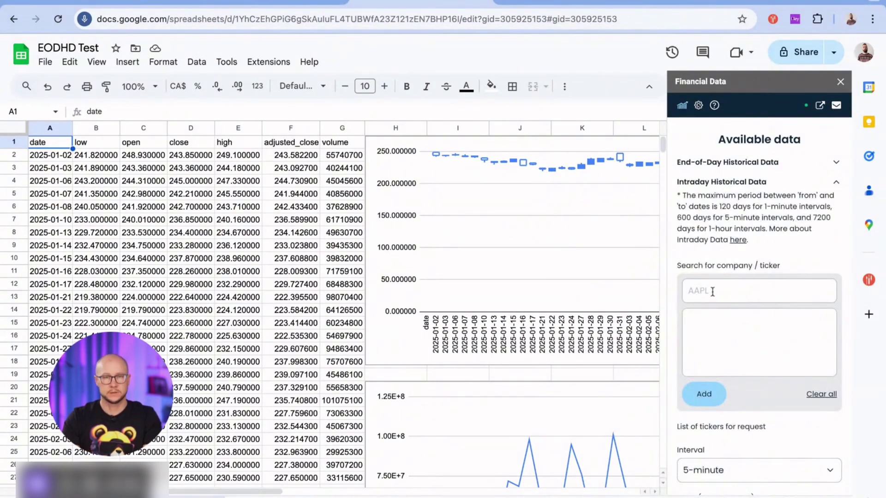
type("AAPL")
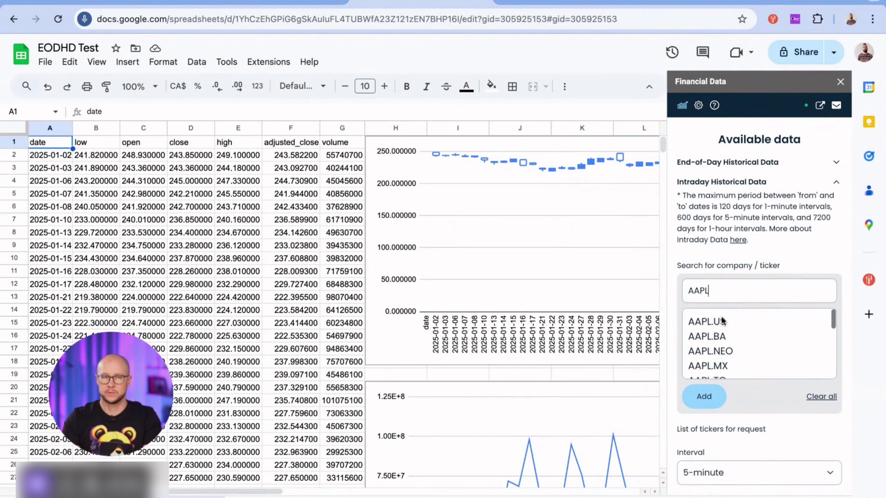
left_click(721, 322)
left_click(703, 398)
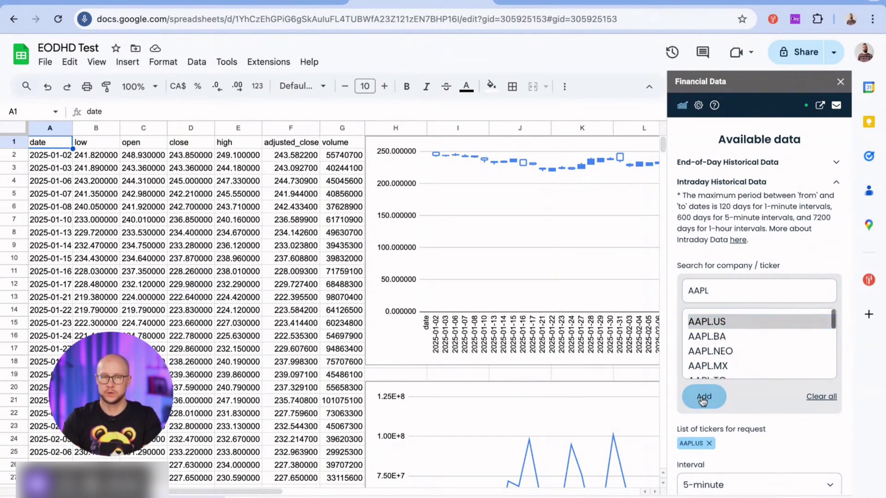
scroll(772, 447, "down", 3)
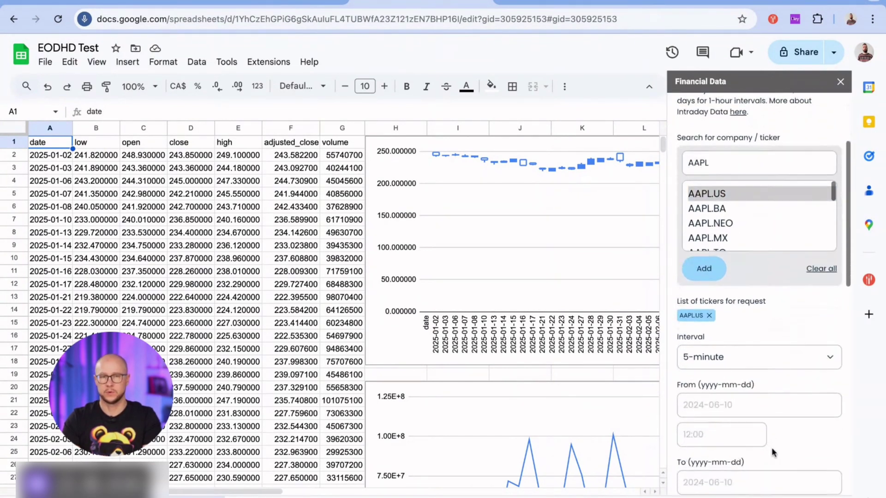
- Enter the intraday start as 2025-01-20 at 12:00
left_click(687, 405)
type("2024-")
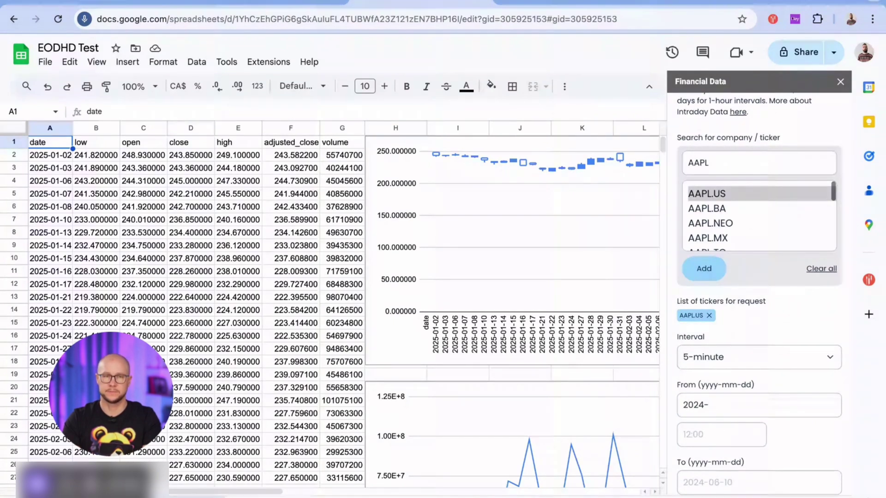
type("02-28")
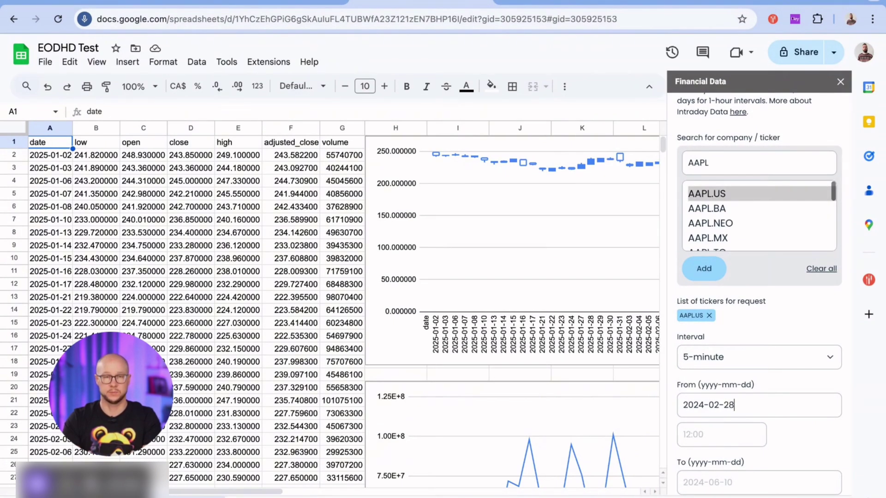
left_click(695, 436)
type("12:00")
scroll(805, 431, "down", 3)
- Set the intraday end to 2025-01-22 at 12:00 and enable Build a chart
left_click(687, 374)
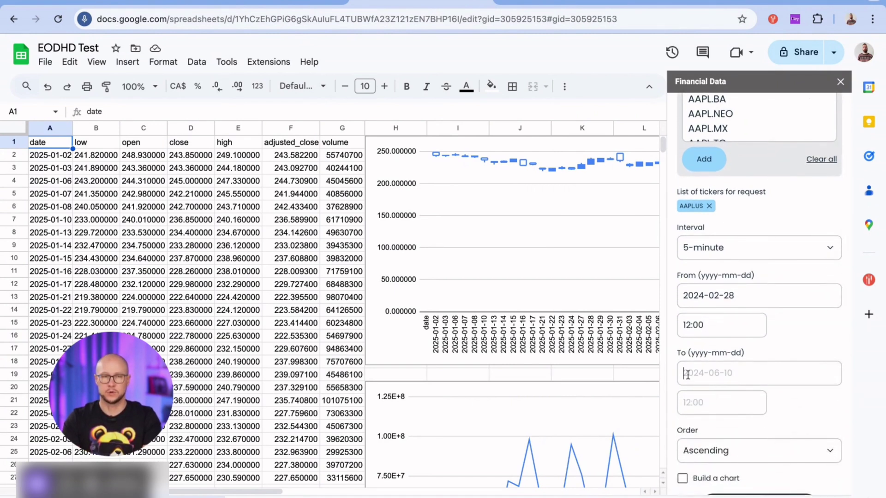
type("2025-")
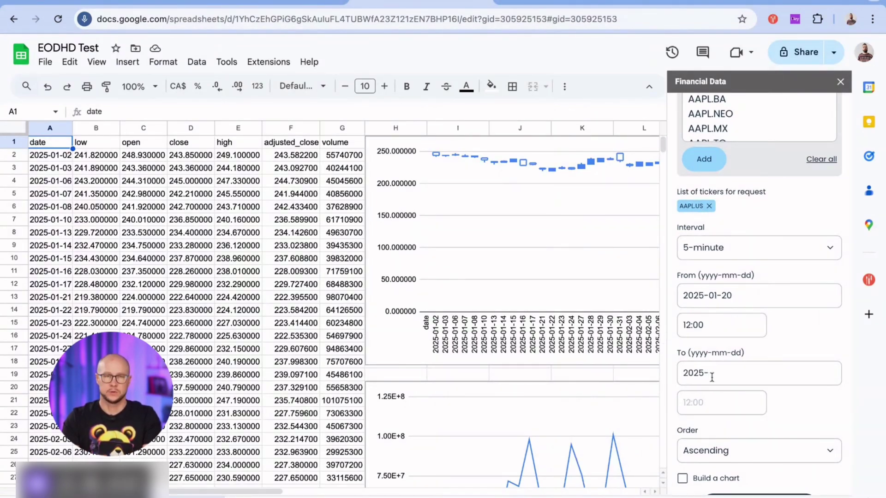
type("01-22")
left_click(708, 401)
type("12:00")
scroll(816, 422, "down", 3)
left_click(682, 379)
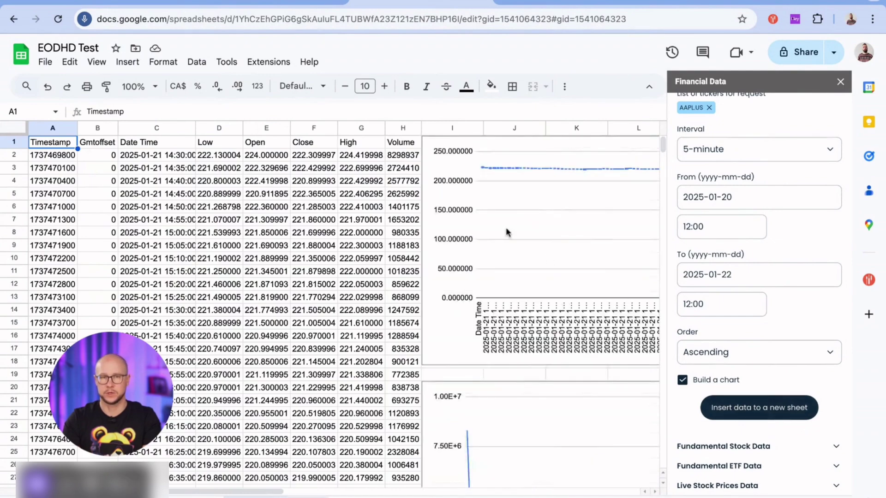
- Scroll through the new AAPL intraday sheet and charts, then collapse the Intraday Historical Data section
scroll(505, 227, "right", 5)
scroll(505, 227, "down", 5)
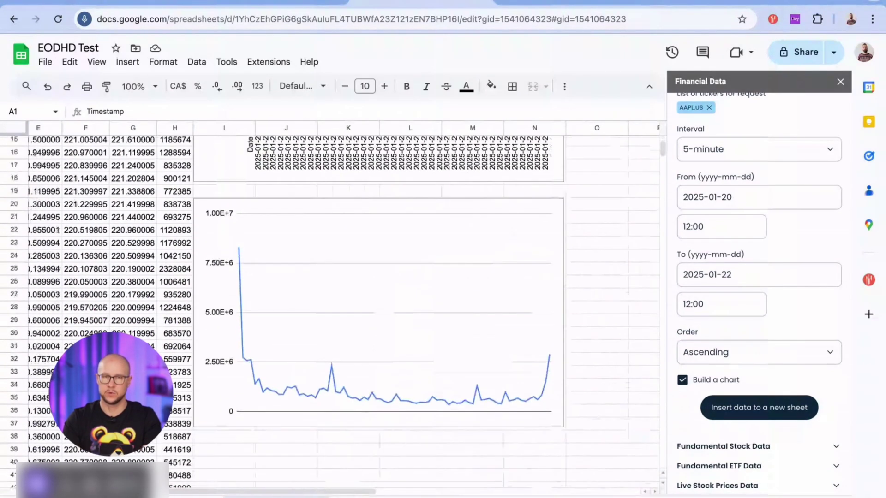
scroll(322, 277, "left", 2)
scroll(323, 277, "up", 5)
scroll(322, 277, "left", 3)
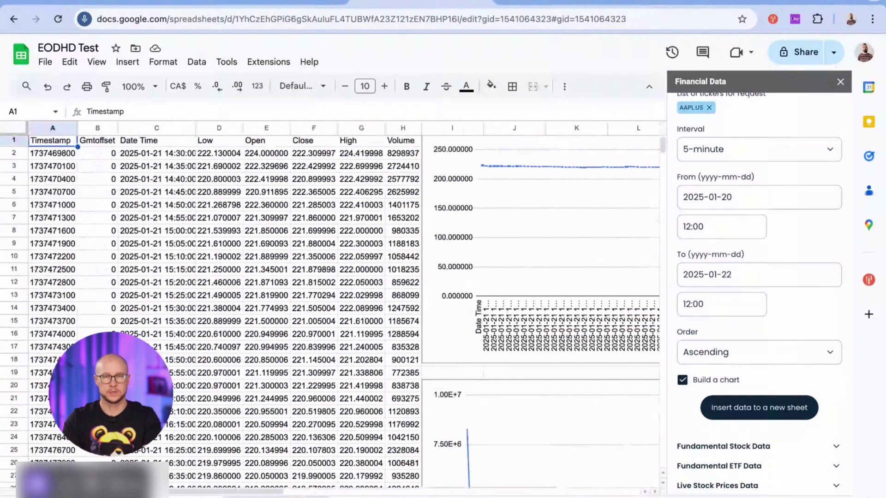
scroll(333, 260, "down", 1)
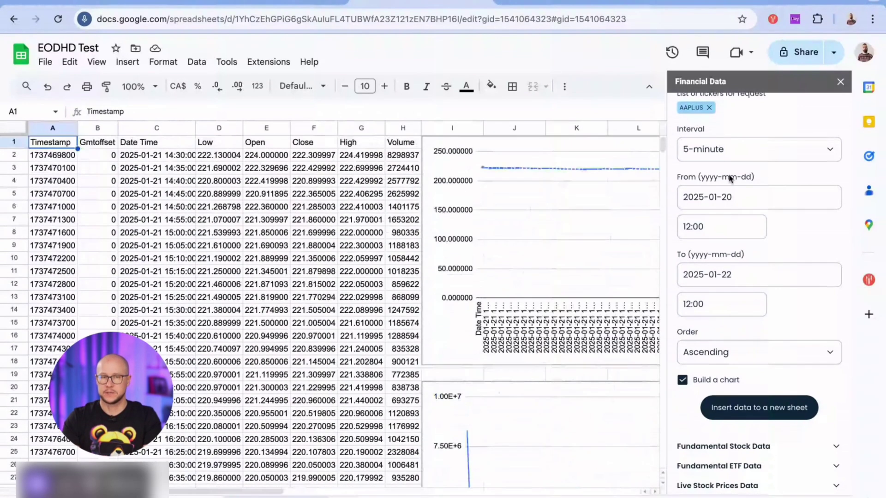
scroll(751, 179, "up", 7)
left_click(836, 184)
- Open Fundamental Stock Data and add AAPL.US, then MSFT.US (searched as 'micro'), to the tickers
left_click(770, 204)
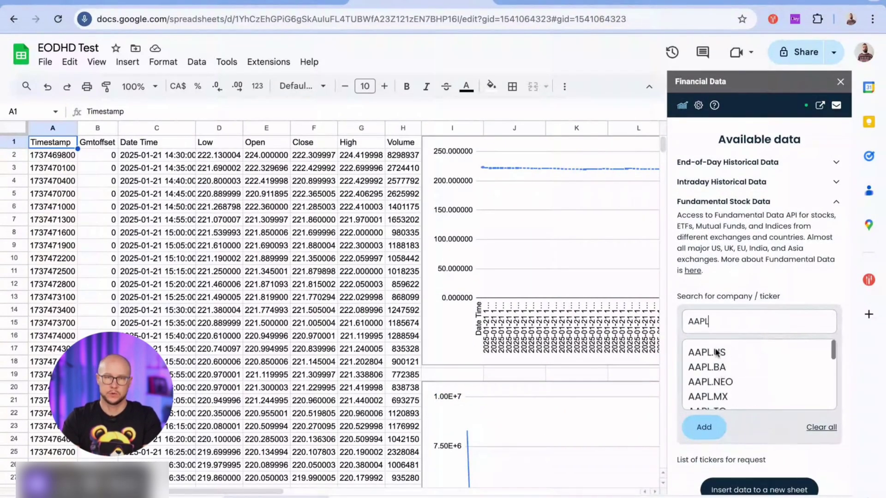
left_click(721, 353)
left_click(703, 429)
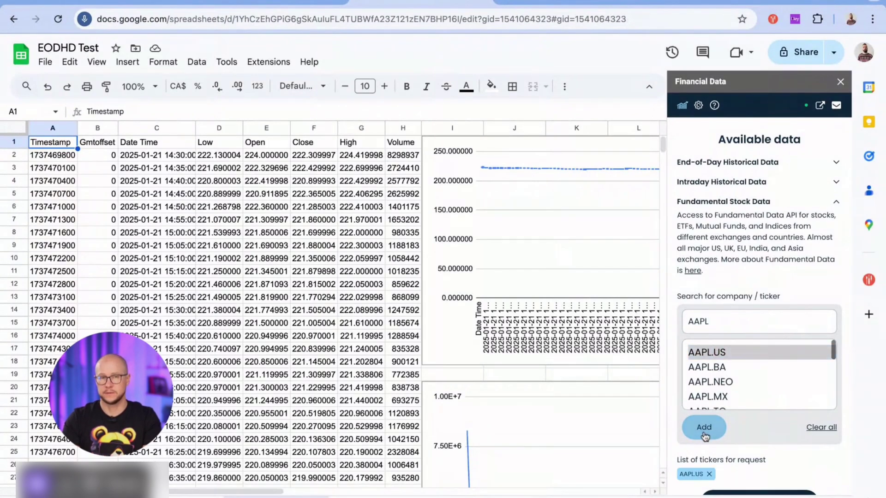
double_click(717, 321)
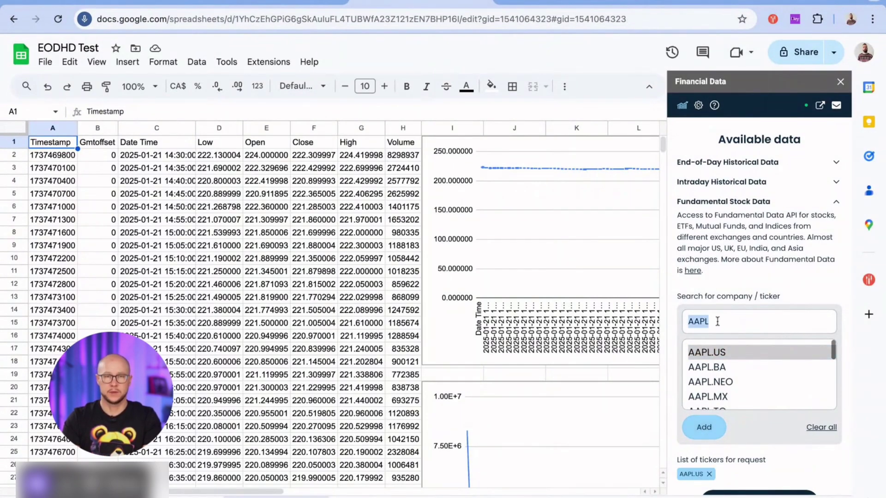
type("micros")
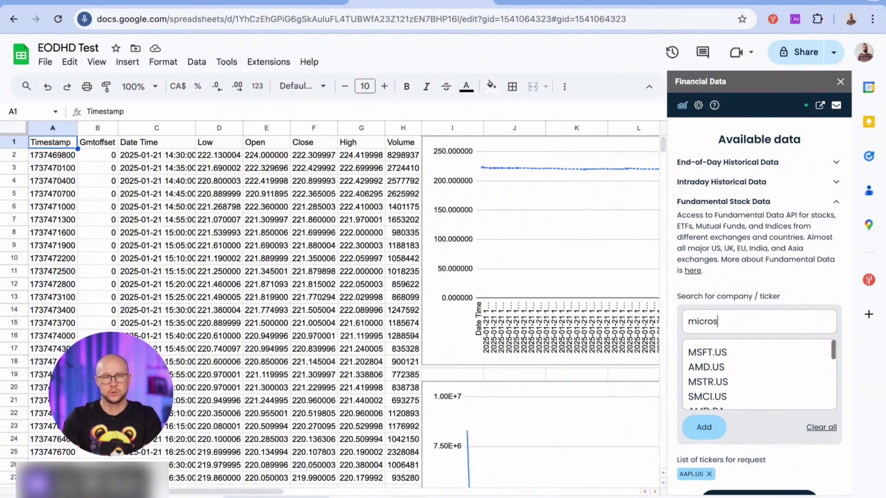
left_click(697, 351)
left_click(716, 427)
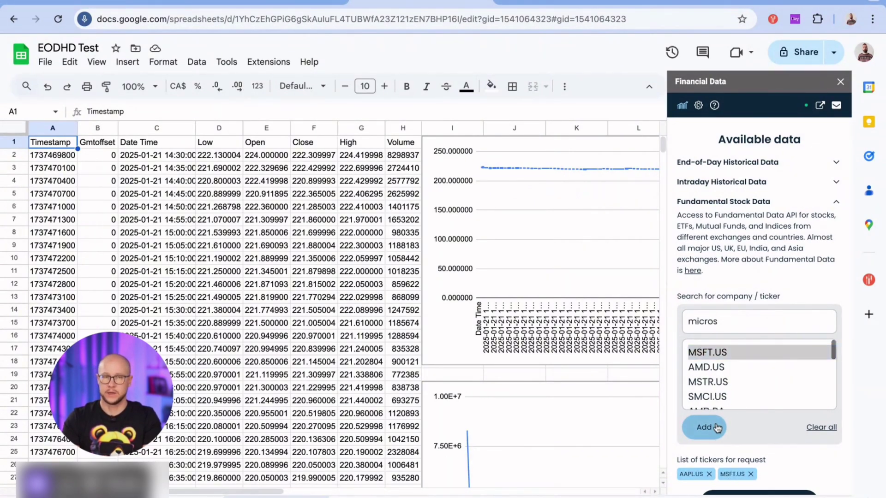
scroll(797, 465, "down", 3)
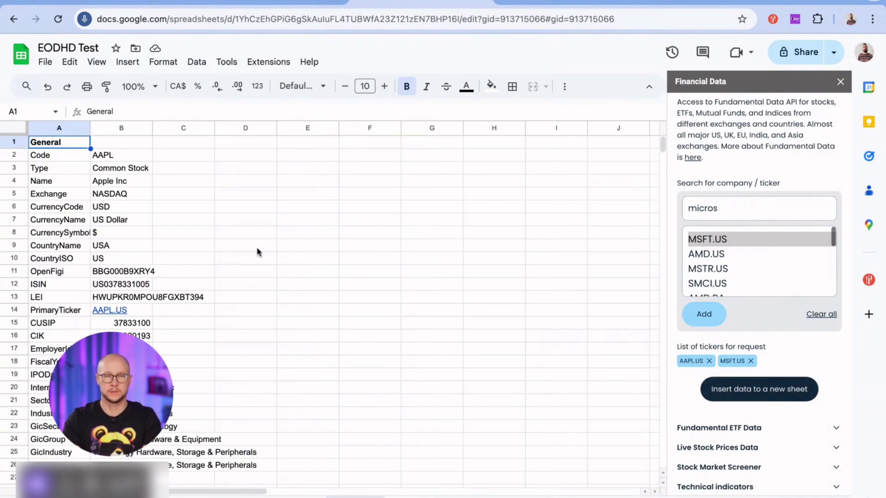
- Scroll the fundamentals rows, move to the next tab with MSFT's data, and review its figures
scroll(521, 434, "down", 7)
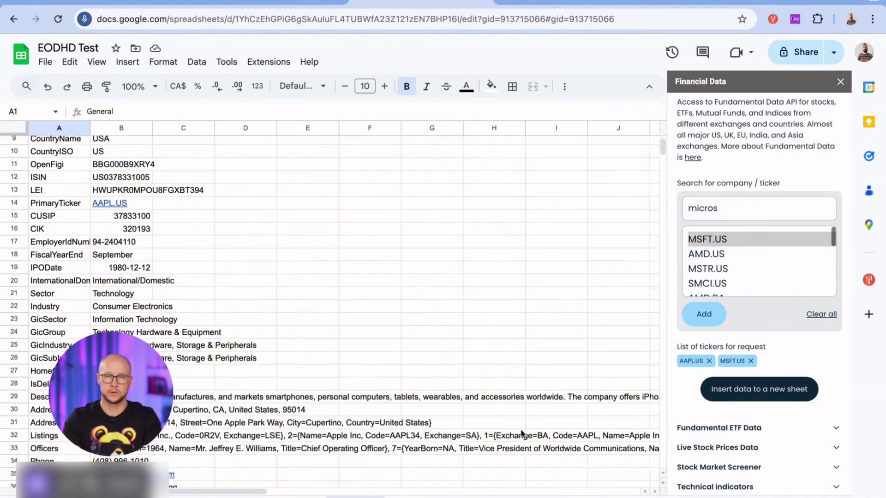
scroll(520, 433, "down", 18)
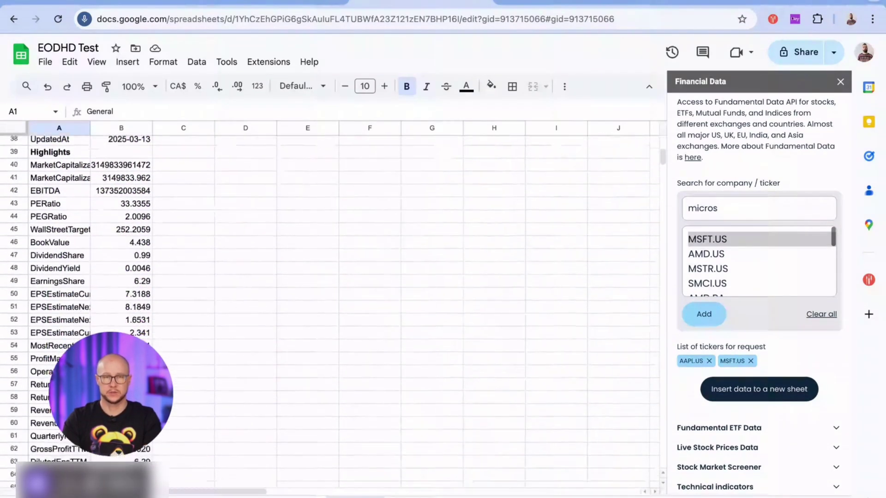
scroll(520, 434, "down", 20)
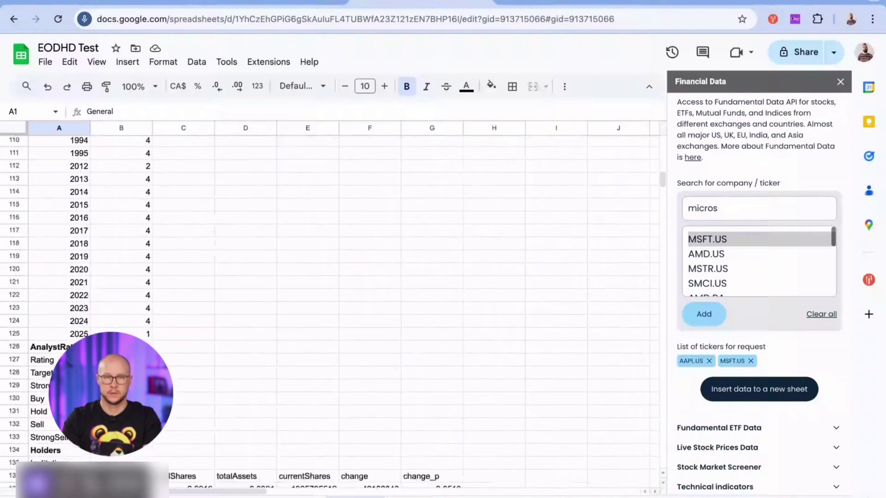
scroll(329, 311, "down", 20)
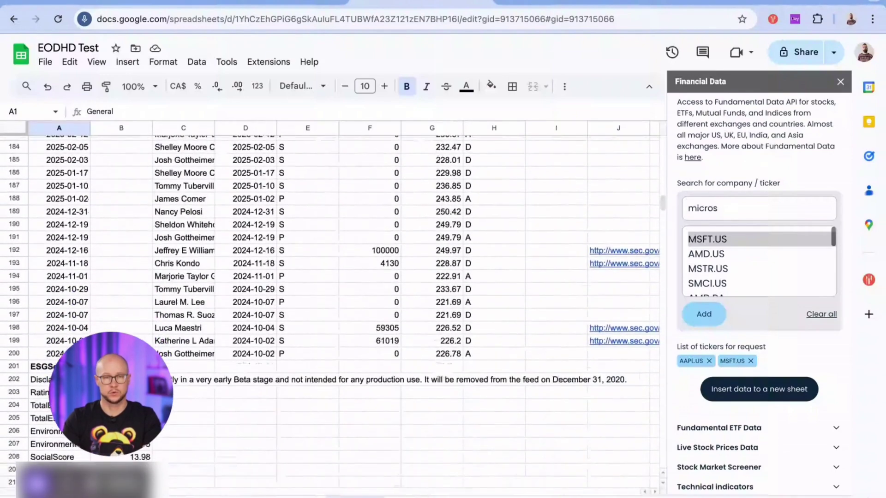
scroll(330, 311, "down", 20)
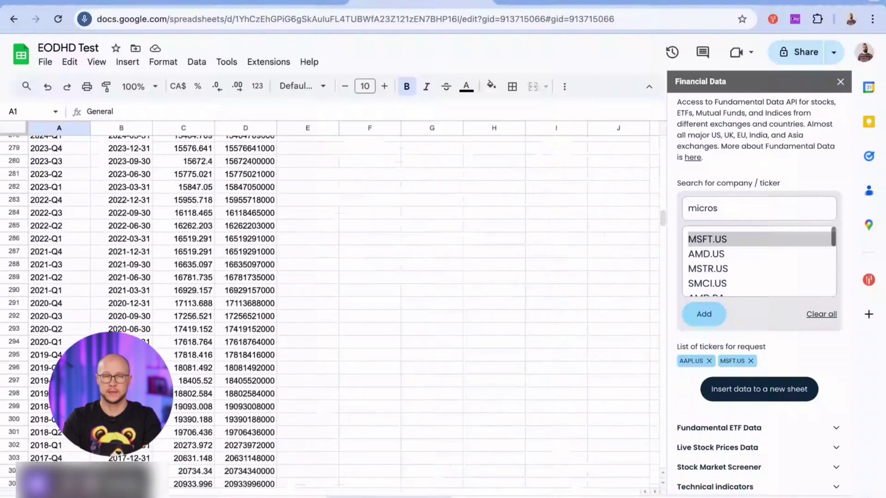
key("ctrl+shift+Page_Down")
scroll(329, 311, "down", 8)
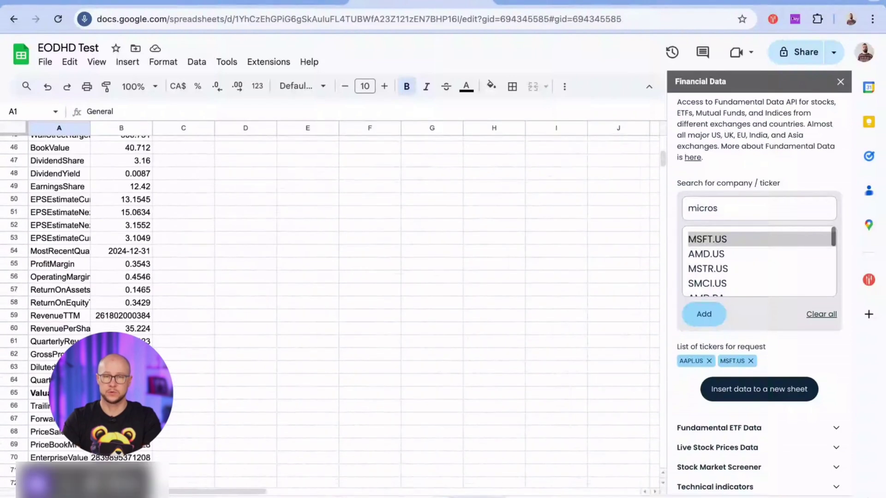
scroll(329, 311, "down", 15)
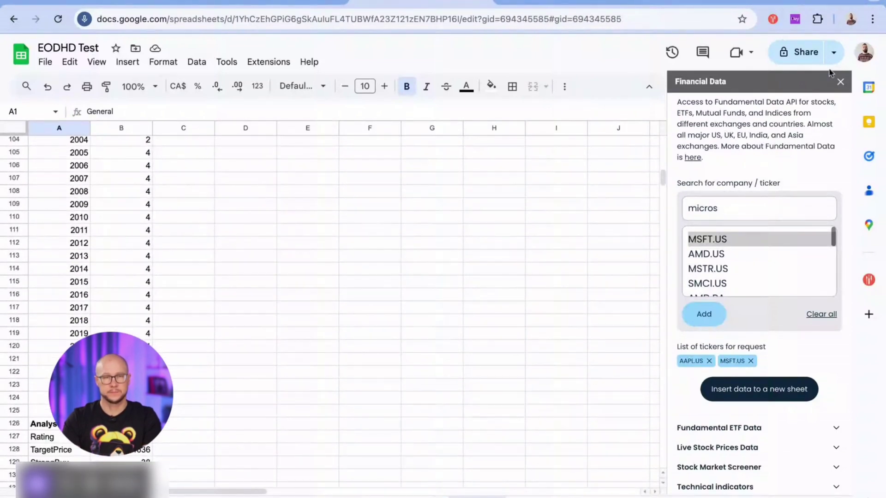
scroll(812, 189, "up", 3)
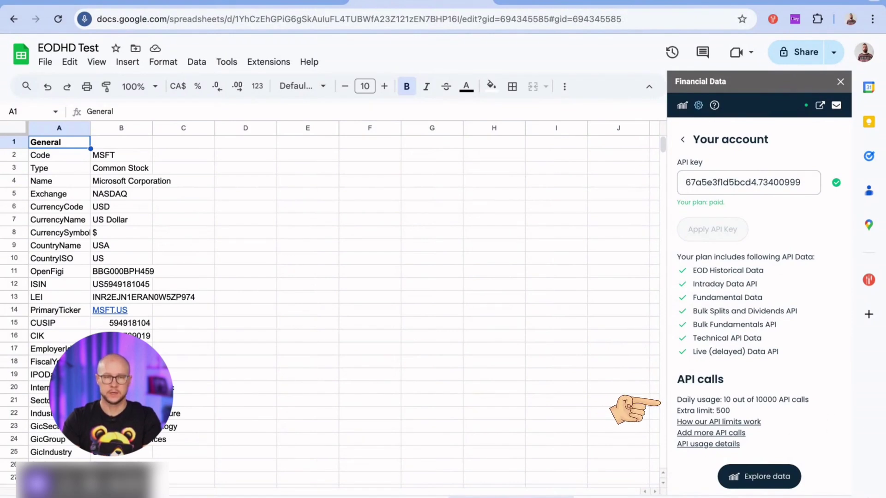
- Open the 'How our API limits work' documentation from the account's API usage panel
left_click(756, 427)
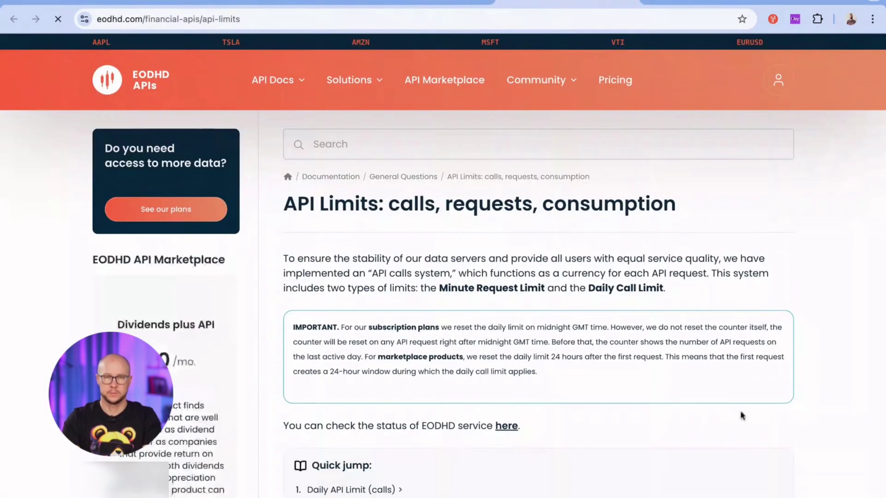
- Scroll the API Limits page down to the Daily API Limit (calls) section
scroll(619, 291, "down", 7)
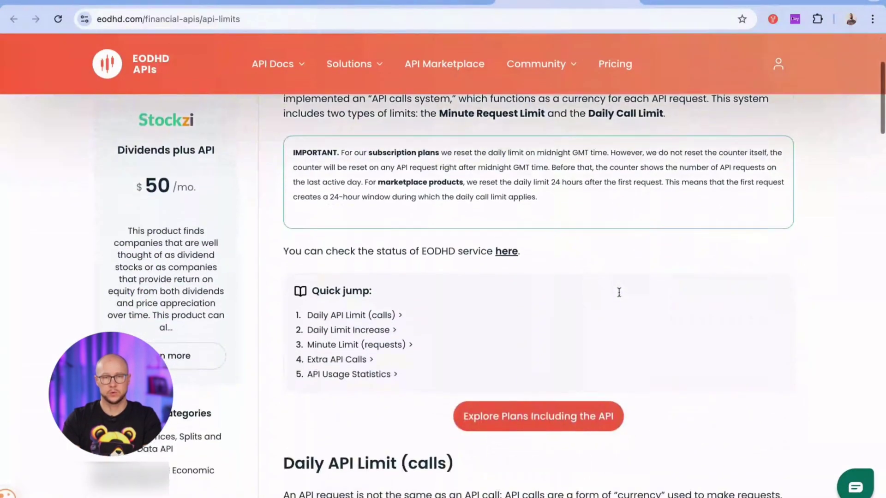
scroll(755, 249, "down", 3)
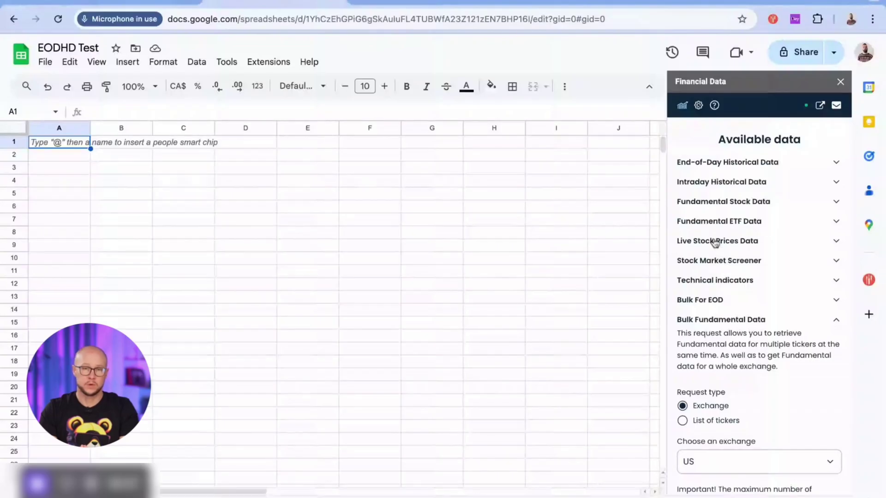
- Start a new Live (Delayed) Dispatcher stream and add MSFT.US as its first ticker
left_click(704, 241)
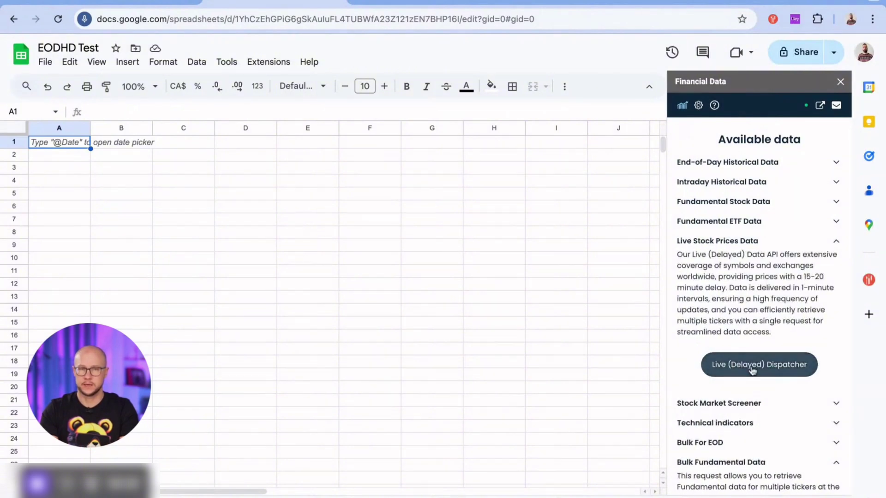
left_click(751, 367)
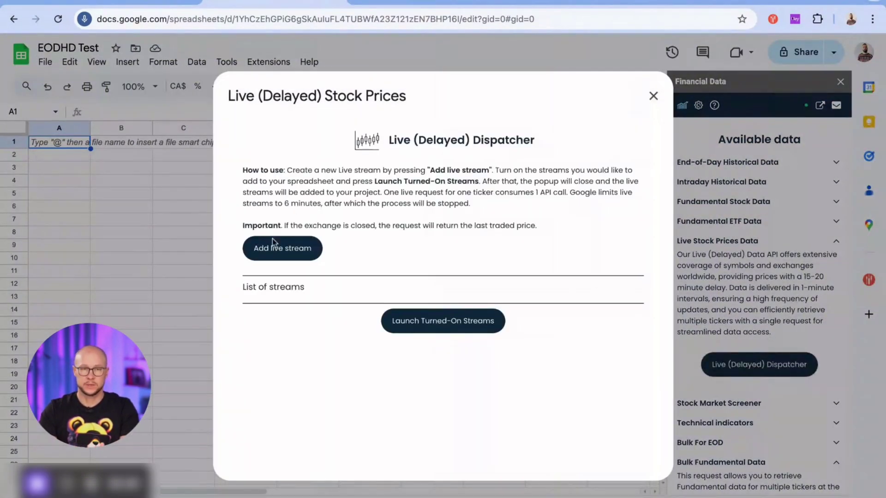
left_click(273, 245)
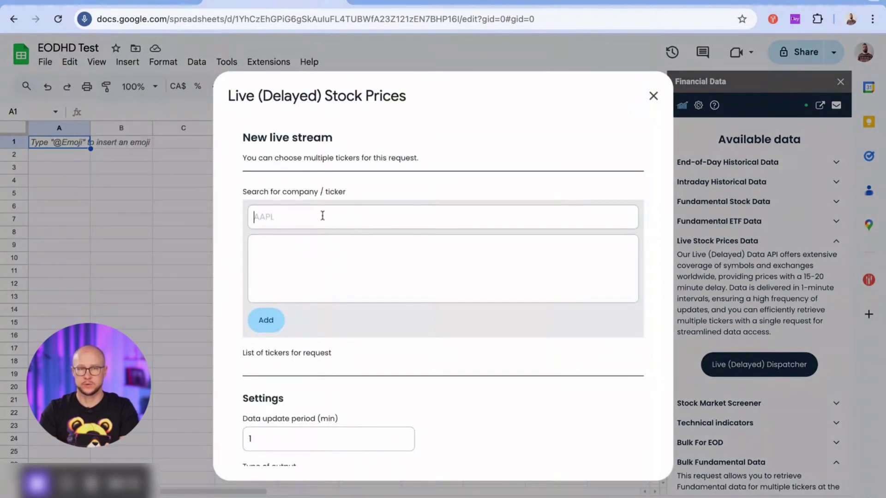
type("micr")
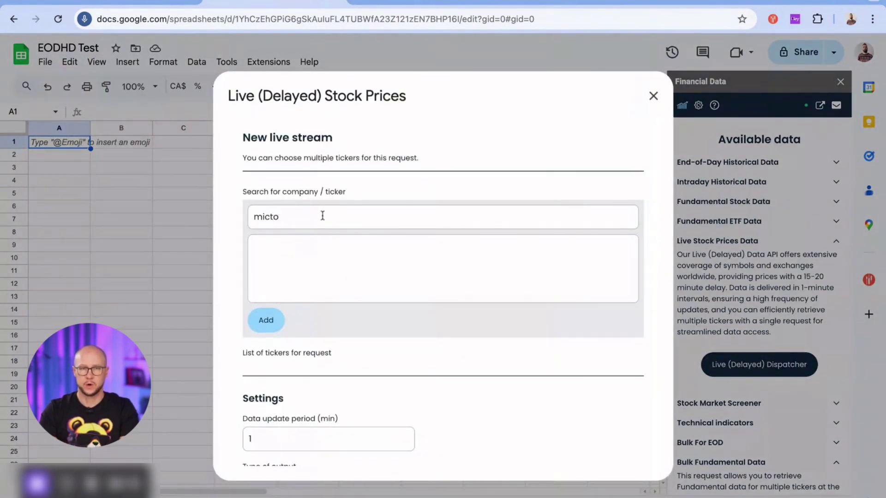
type("os")
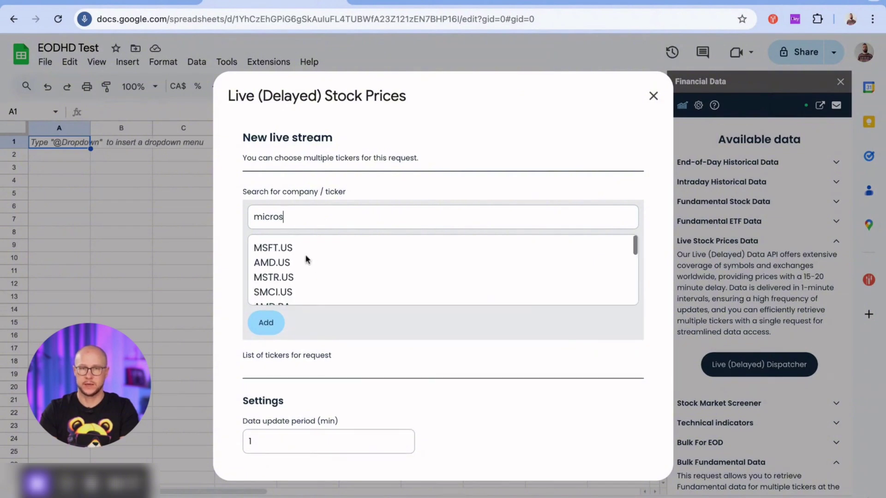
left_click(289, 248)
left_click(265, 322)
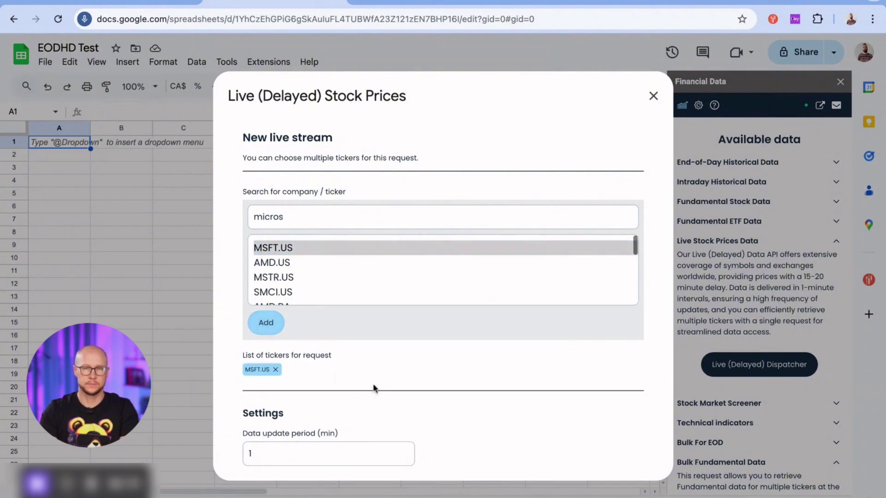
- Add AAPL.US and NVDA.US to the stream's tickers
scroll(373, 385, "down", 3)
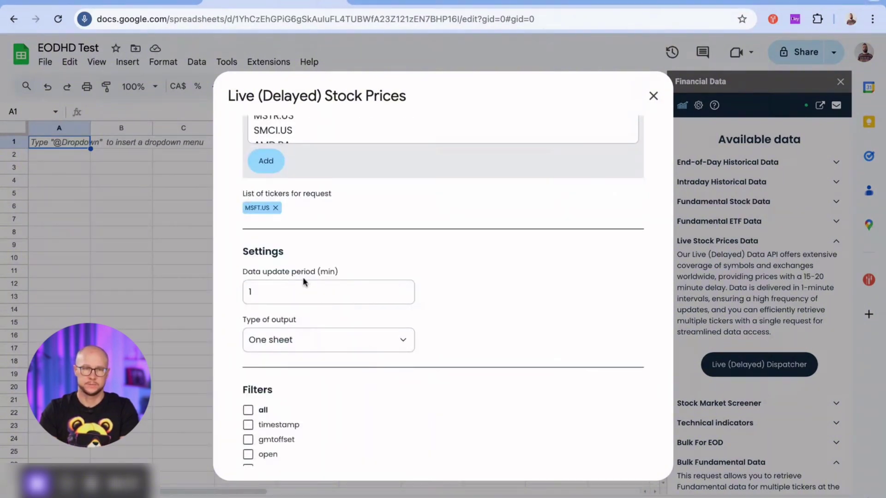
scroll(306, 343, "up", 2)
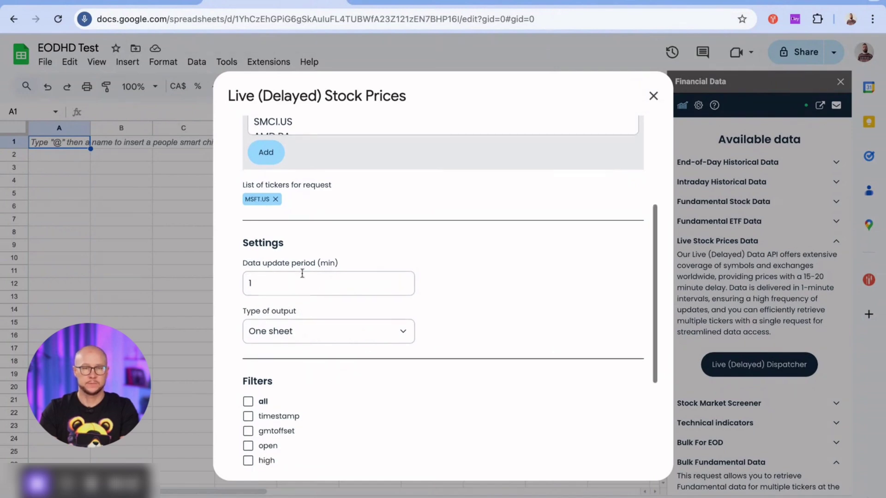
scroll(298, 175, "up", 4)
left_click_drag(293, 171, 226, 168)
type("apple")
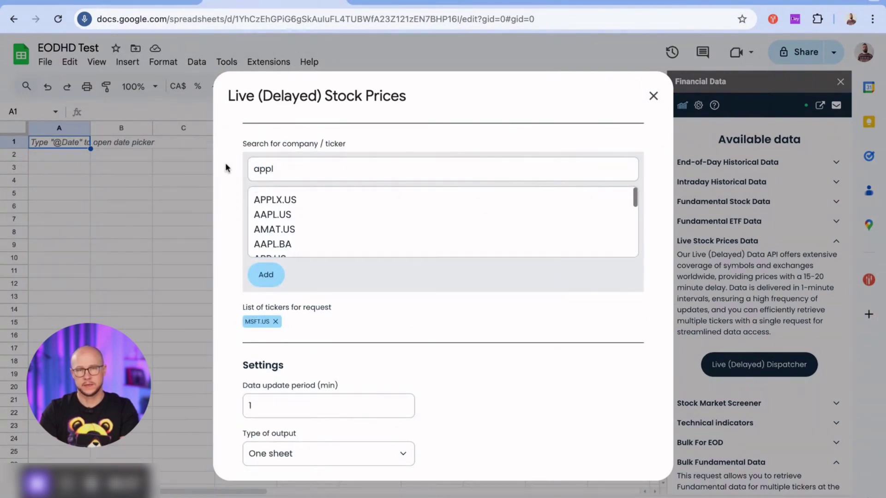
left_click(272, 202)
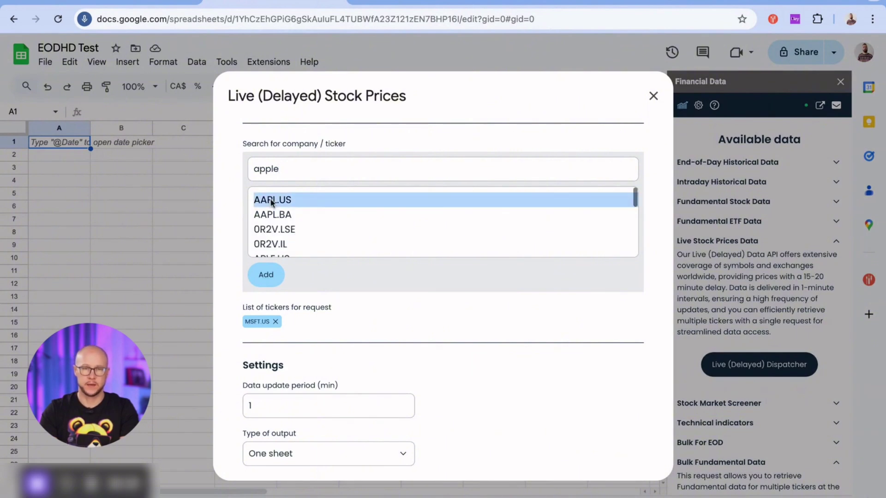
left_click(261, 283)
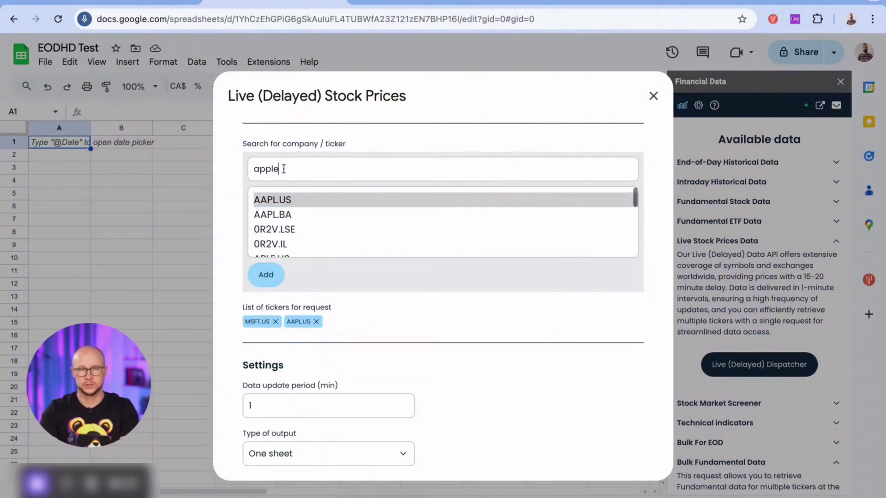
left_click_drag(284, 169, 175, 160)
type("nvidia")
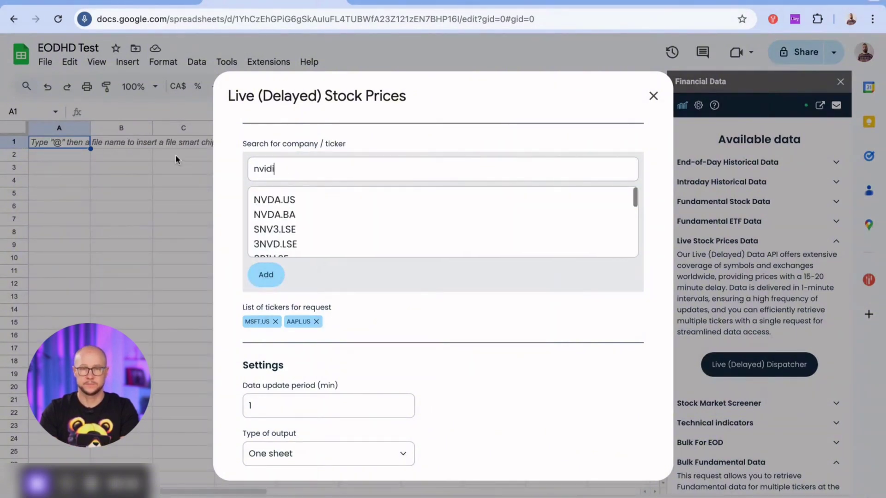
left_click(262, 202)
left_click(265, 278)
- Include every price field, save the stream, turn on Stream 1 and launch it into the sheet
scroll(265, 280, "down", 6)
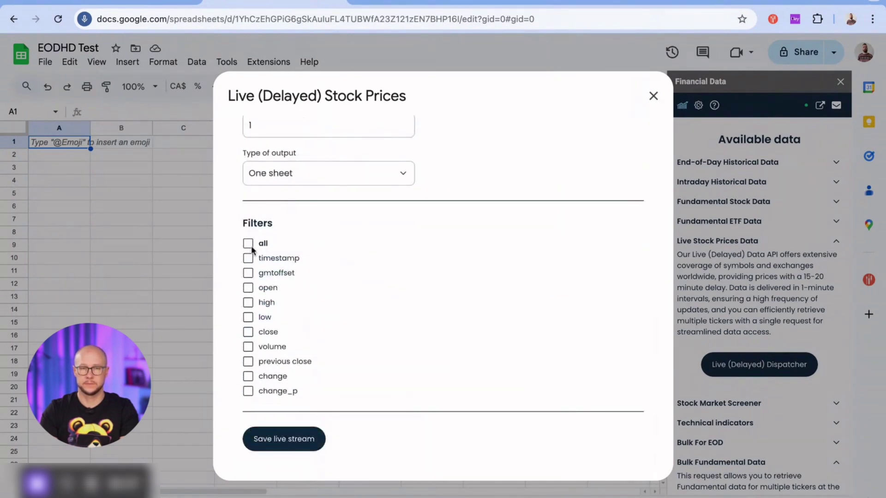
left_click(249, 245)
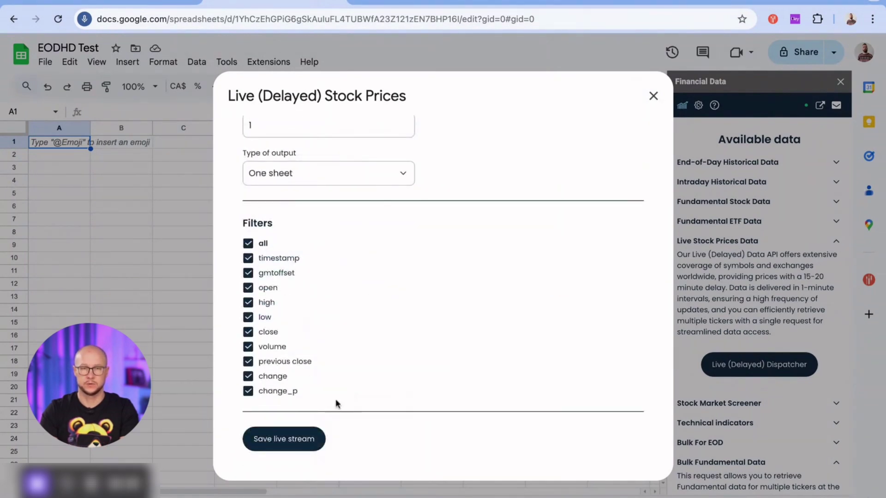
left_click(281, 438)
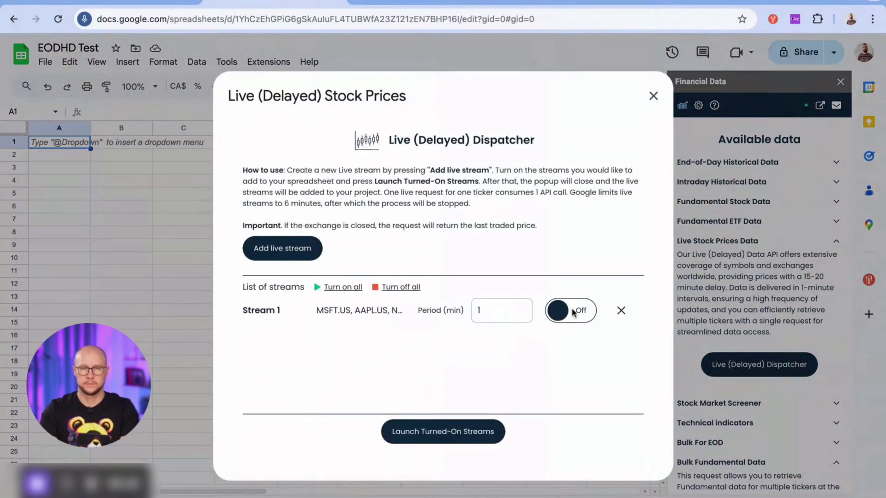
left_click(573, 312)
left_click(425, 432)
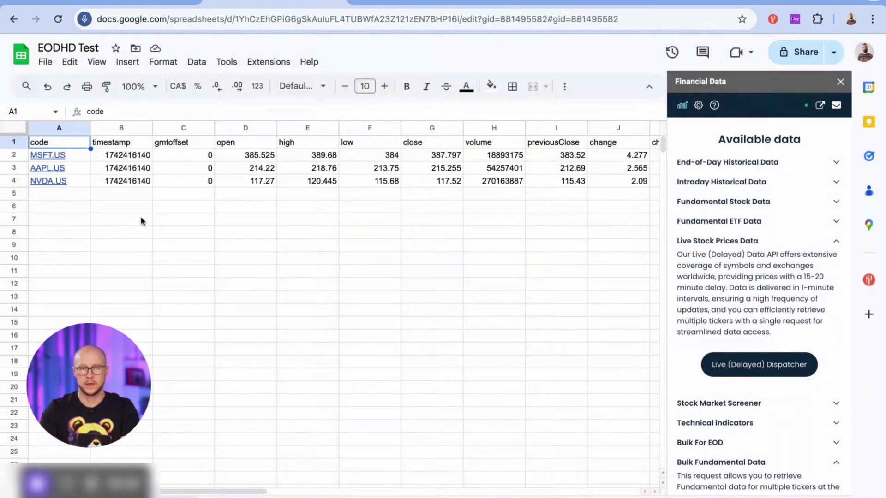
scroll(98, 181, "right", 4)
scroll(98, 180, "left", 4)
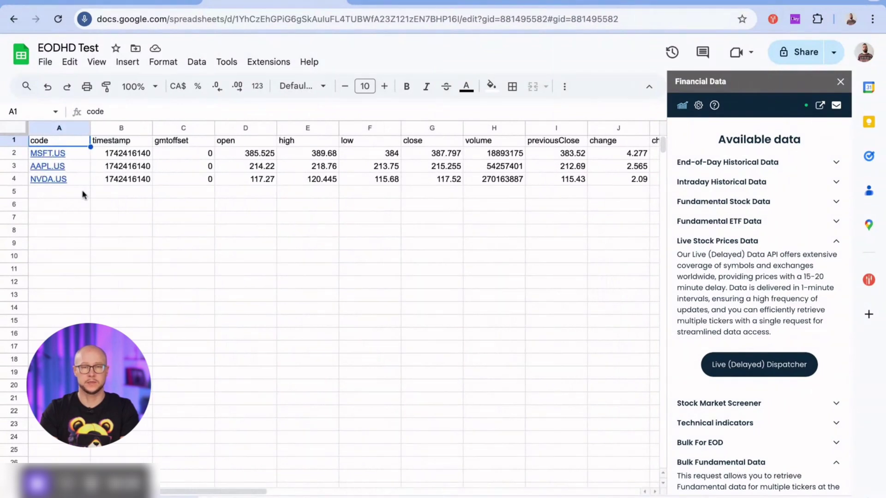
- Start a new screener with sector Energy and industry Oil & Gas Drilling
left_click(736, 241)
left_click(723, 261)
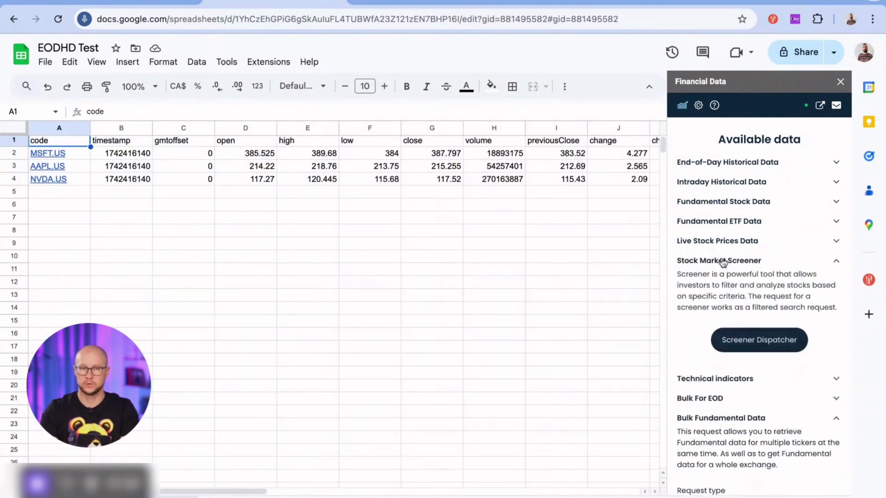
left_click(740, 344)
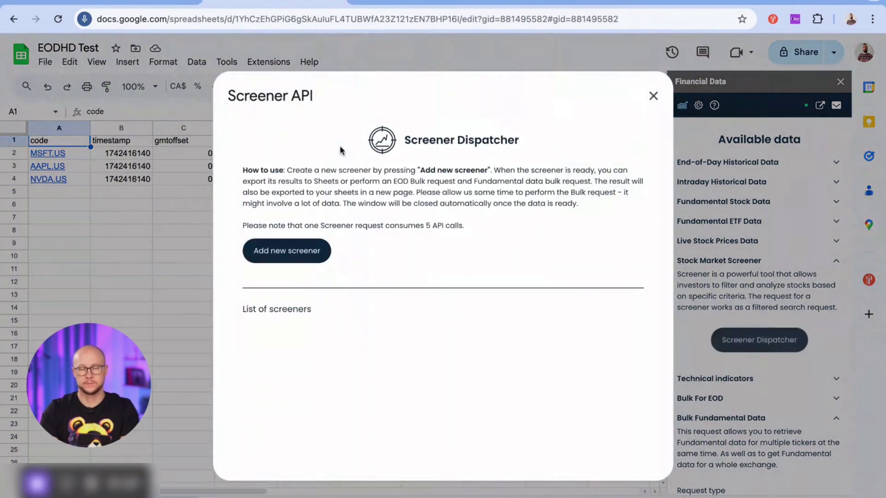
left_click(299, 251)
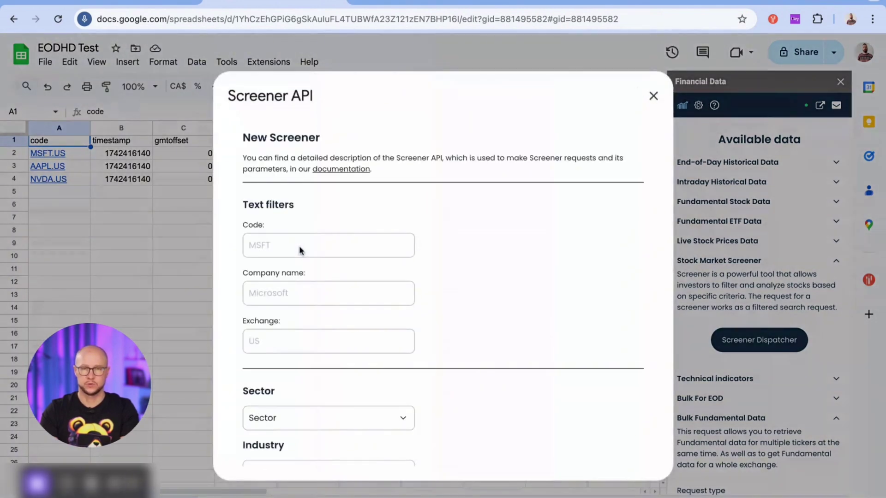
scroll(488, 261, "down", 3)
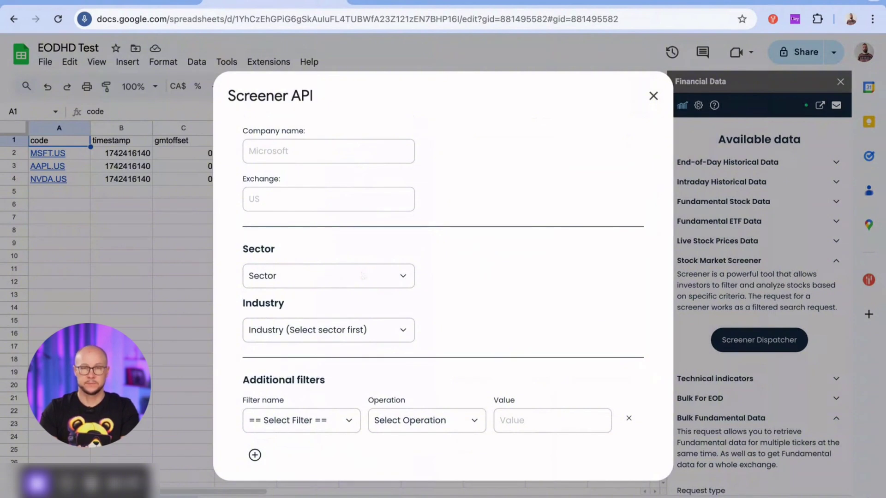
left_click(296, 349)
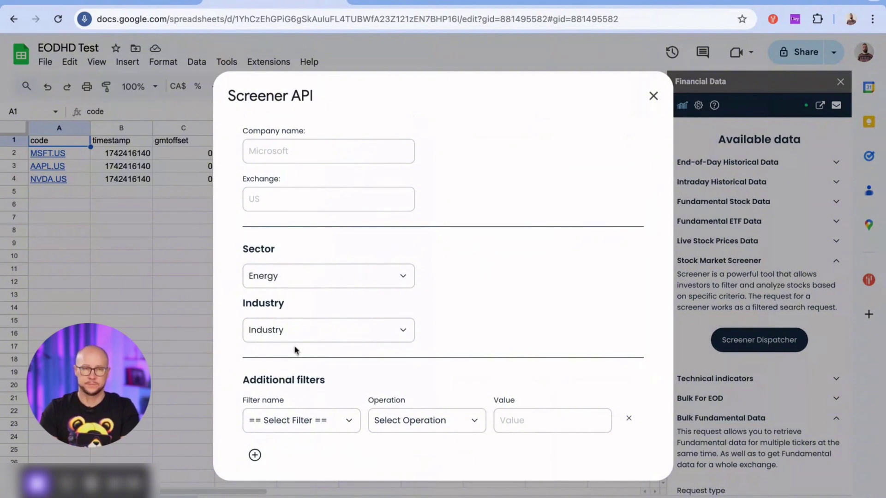
scroll(321, 325, "down", 1)
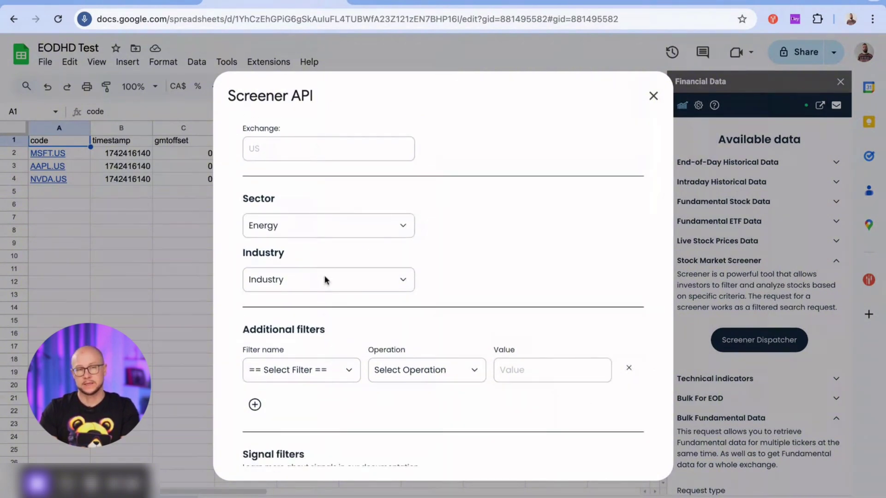
left_click(313, 295)
- Add a Market Capitalization greater-than 100000000 filter and save the screener
scroll(325, 296, "down", 1)
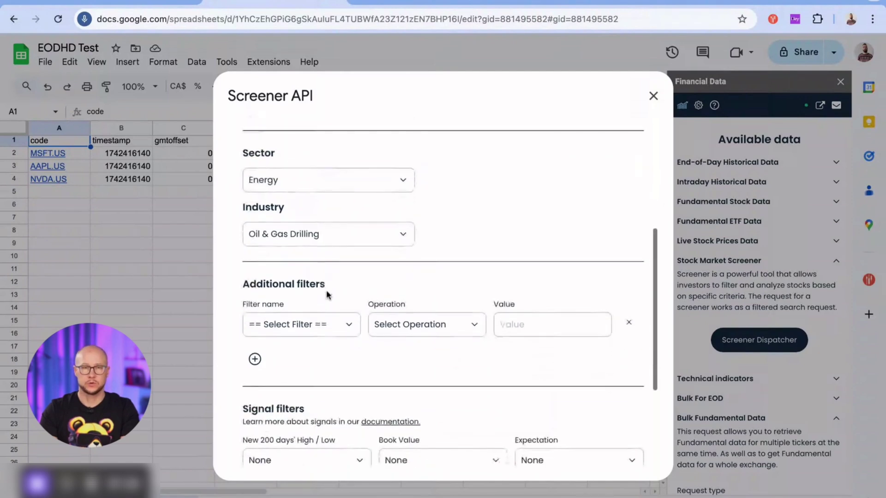
left_click(315, 325)
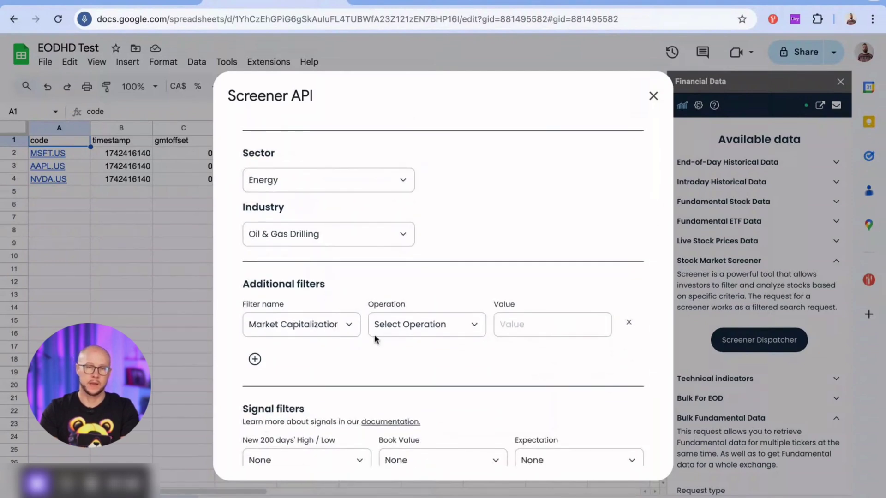
left_click(413, 329)
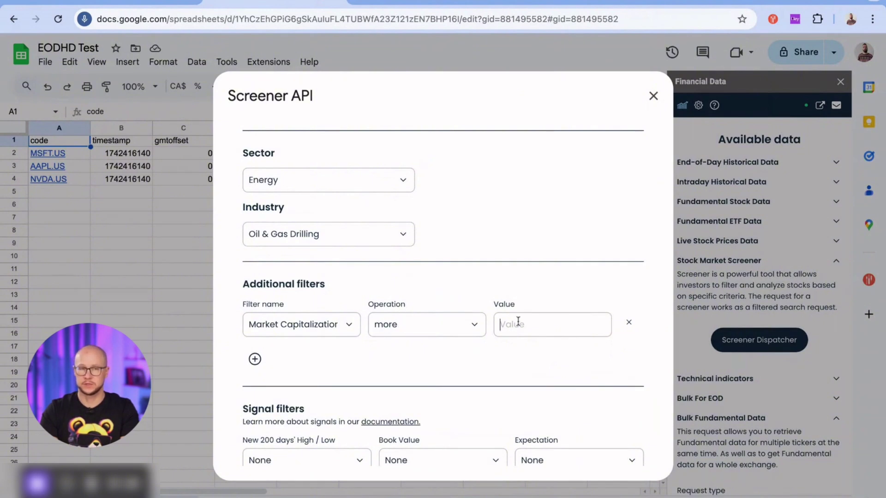
type("100000000")
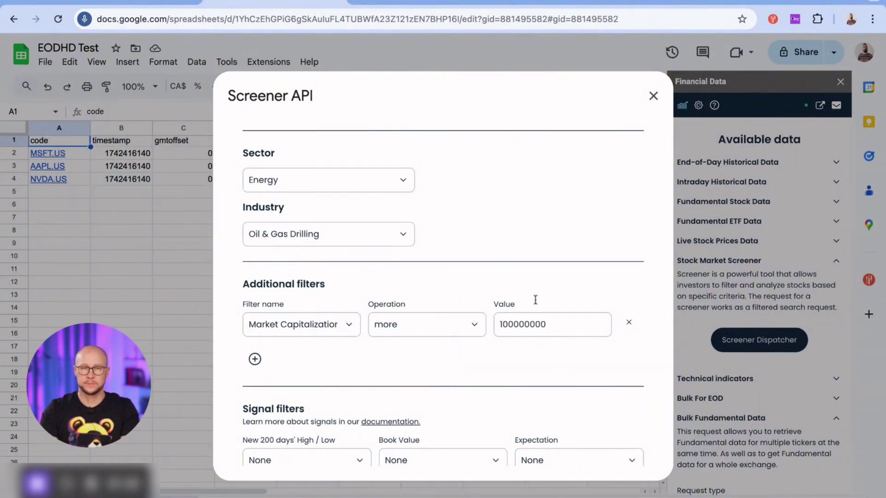
scroll(402, 340, "down", 3)
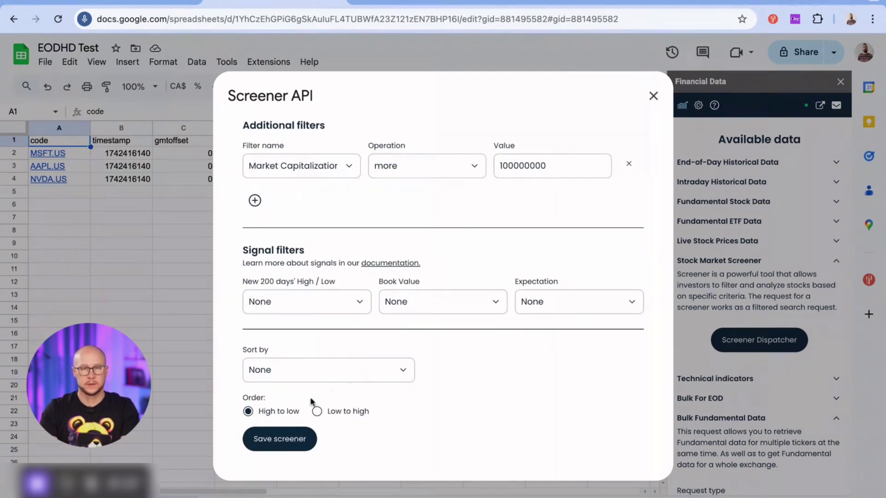
left_click(280, 439)
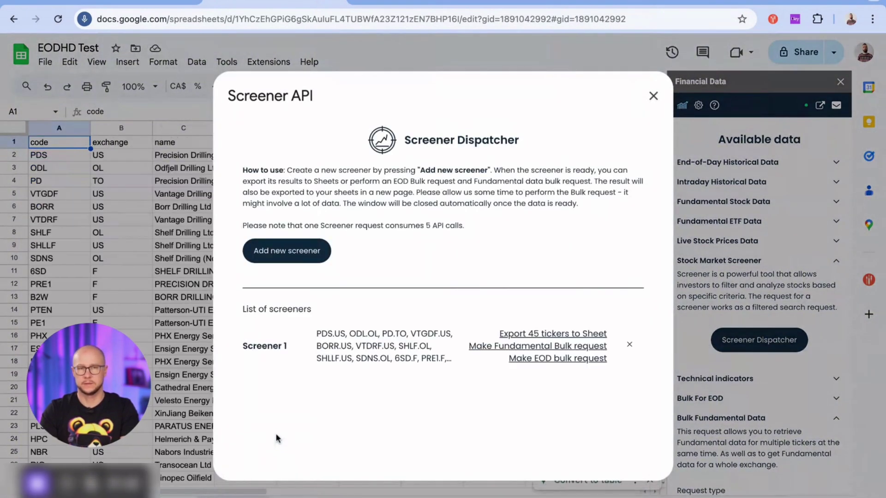
- Close the Screener dialog, browse the 45 exported drilling tickers, and collapse the screener section
left_click(653, 96)
scroll(193, 202, "right", 1)
scroll(193, 202, "right", 7)
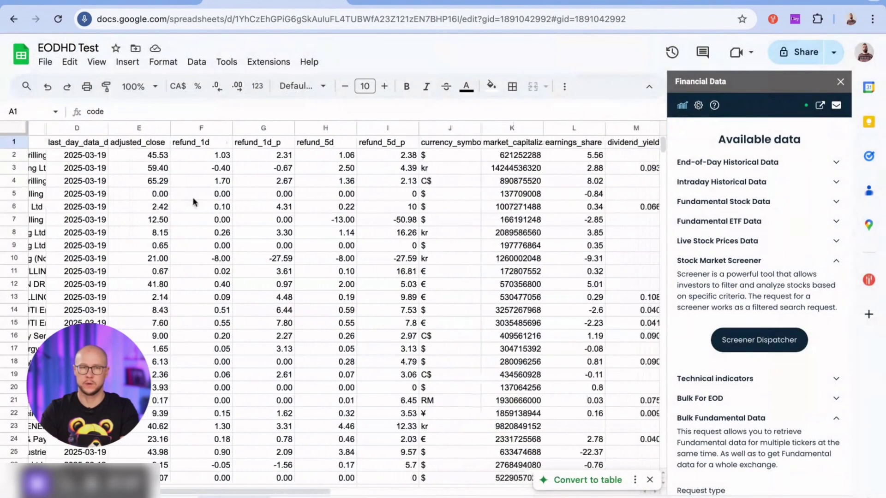
scroll(193, 202, "left", 8)
scroll(183, 257, "down", 4)
scroll(182, 258, "down", 7)
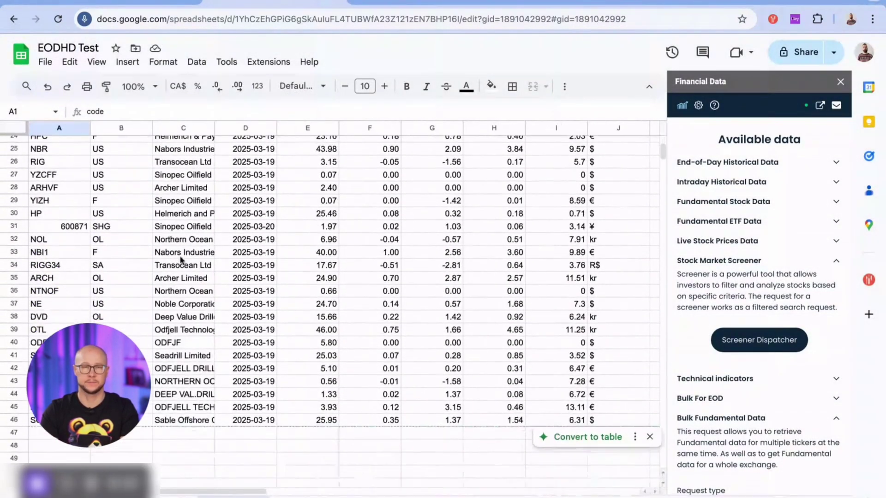
scroll(183, 259, "up", 11)
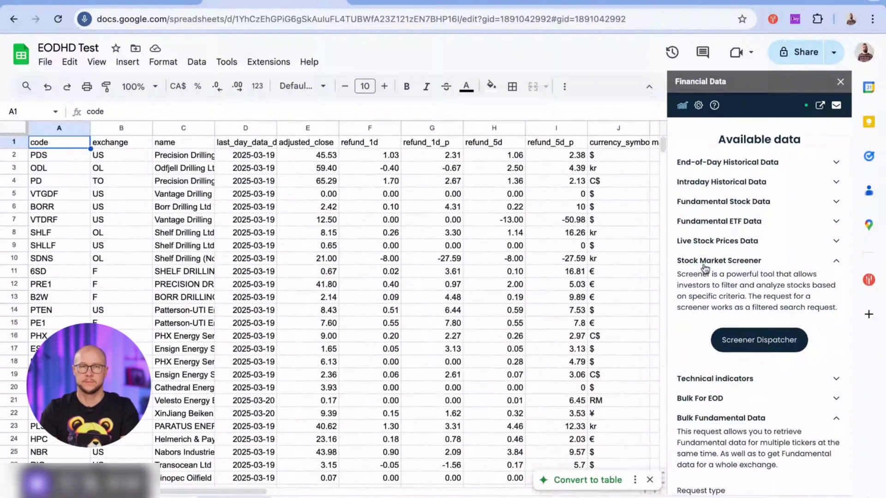
left_click(704, 261)
- Expand Technical indicators and add MSFT.US as the request ticker
left_click(718, 281)
scroll(726, 346, "down", 3)
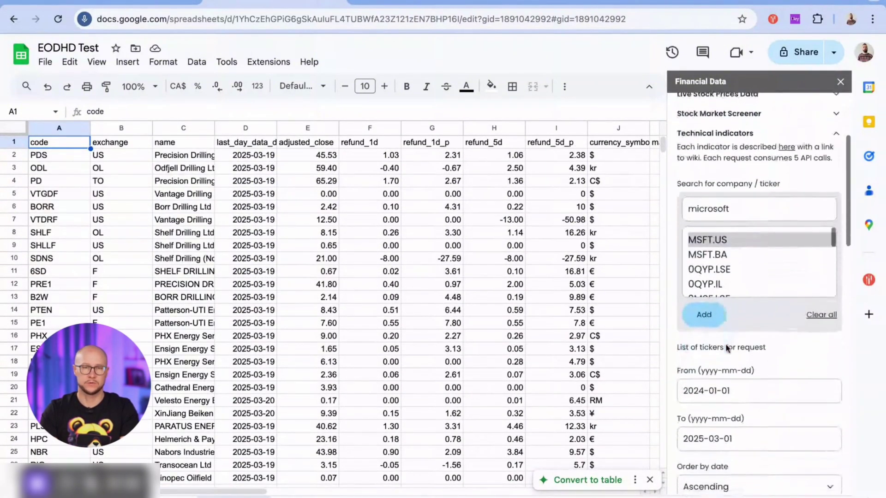
left_click(709, 243)
left_click(704, 307)
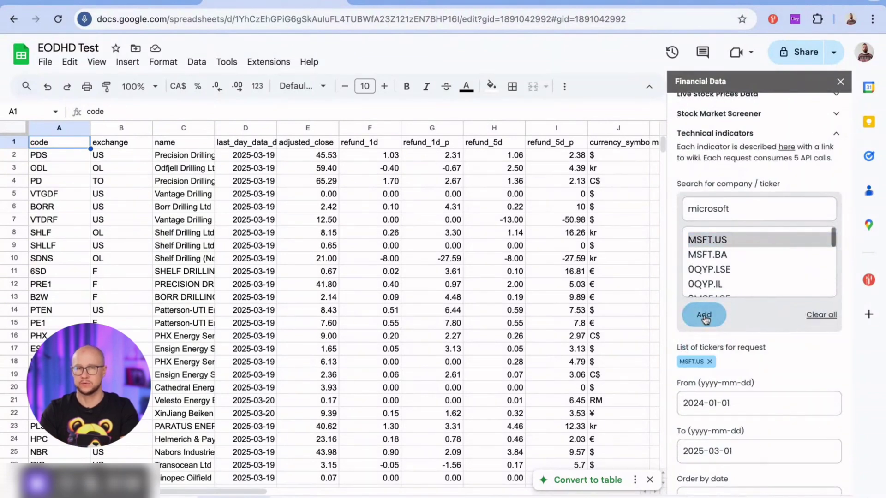
scroll(766, 351, "down", 3)
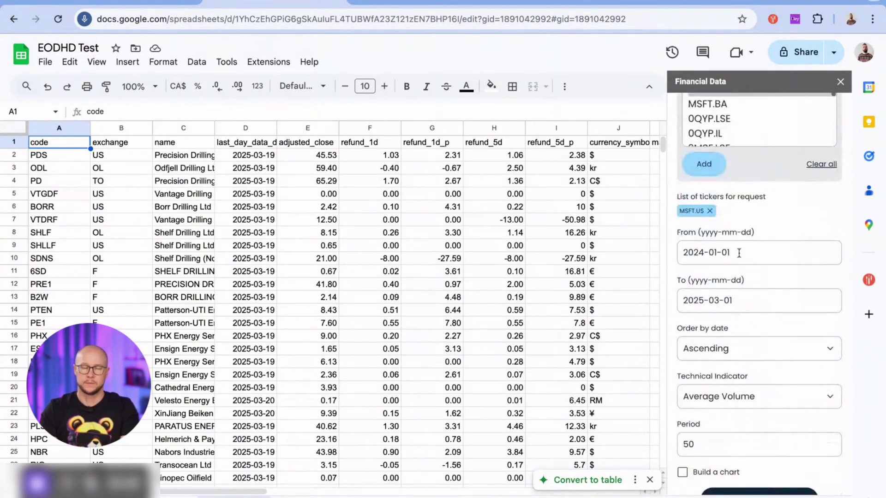
scroll(740, 301, "down", 2)
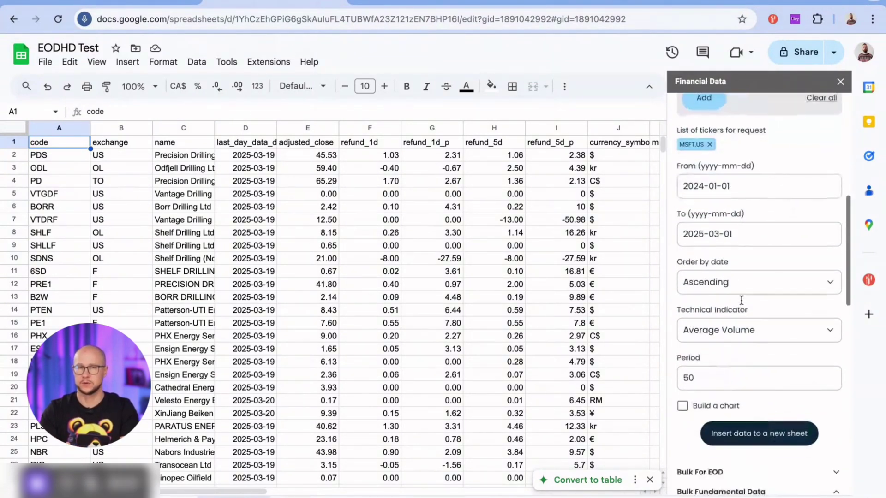
- Insert Split Adjusted Data, Average Volume, Average Volume by Price and 50-period SMA sheets for MSFT.US
left_click(750, 324)
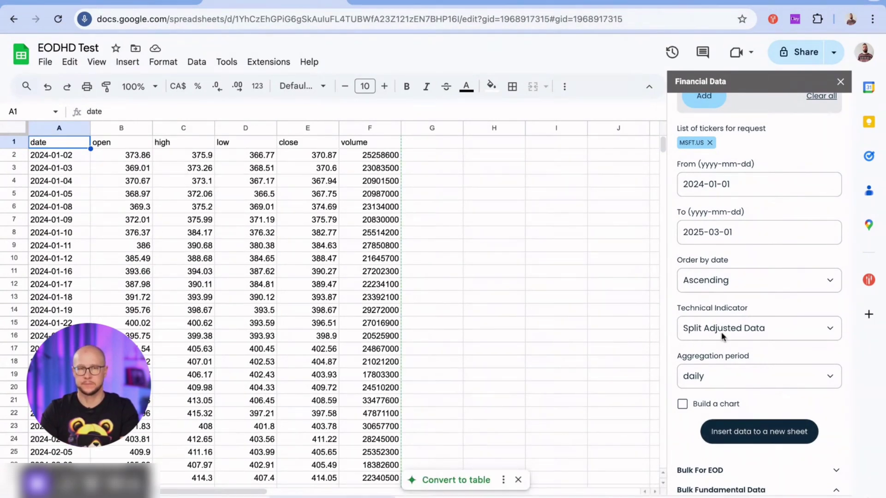
left_click(725, 349)
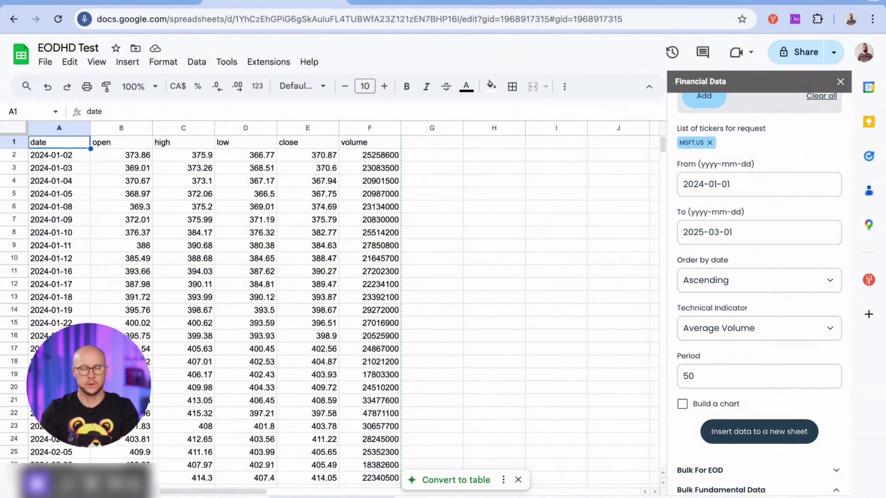
left_click(723, 325)
left_click(787, 433)
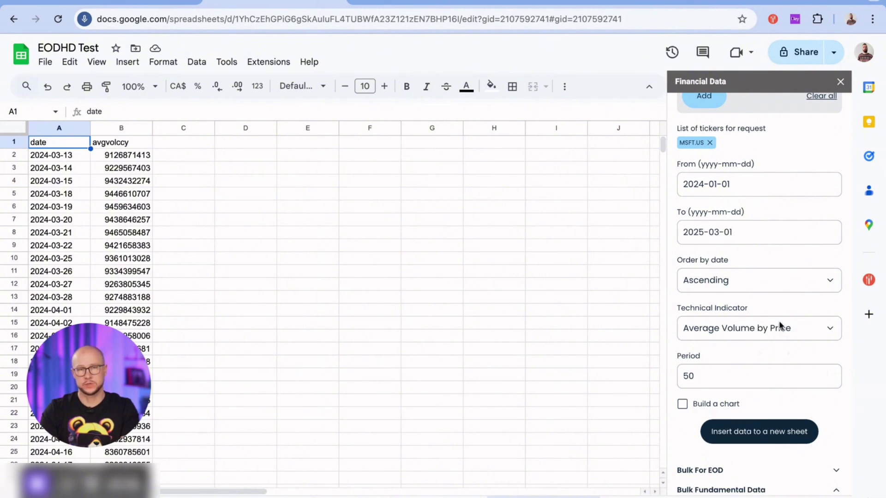
left_click(766, 425)
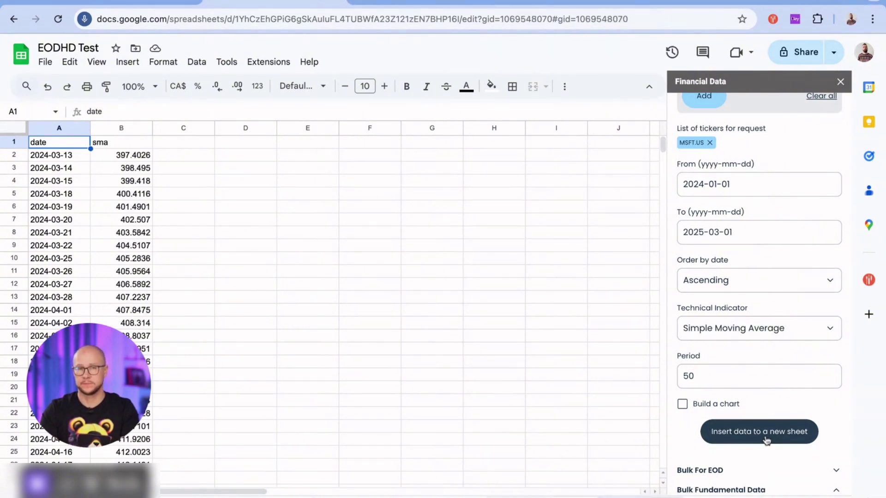
scroll(193, 285, "down", 20)
scroll(194, 286, "up", 18)
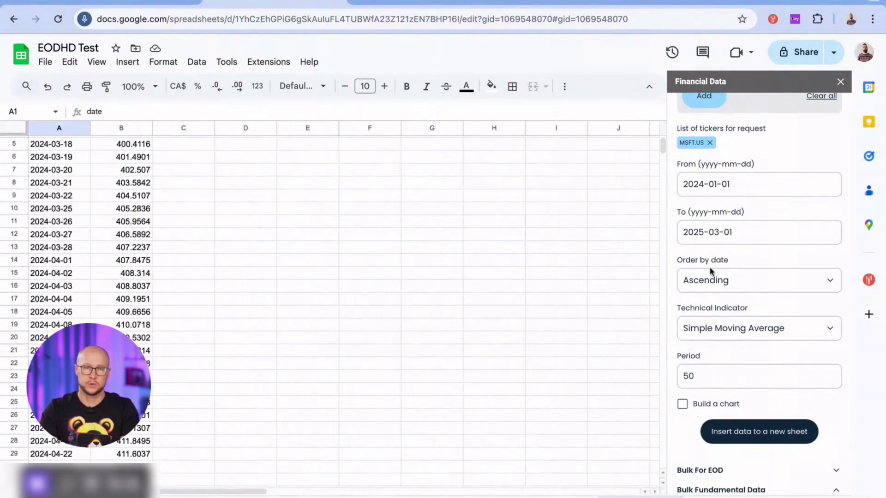
- Collapse Technical indicators, preview Bulk For EOD with a ticker-list request type, then collapse it
scroll(711, 272, "up", 8)
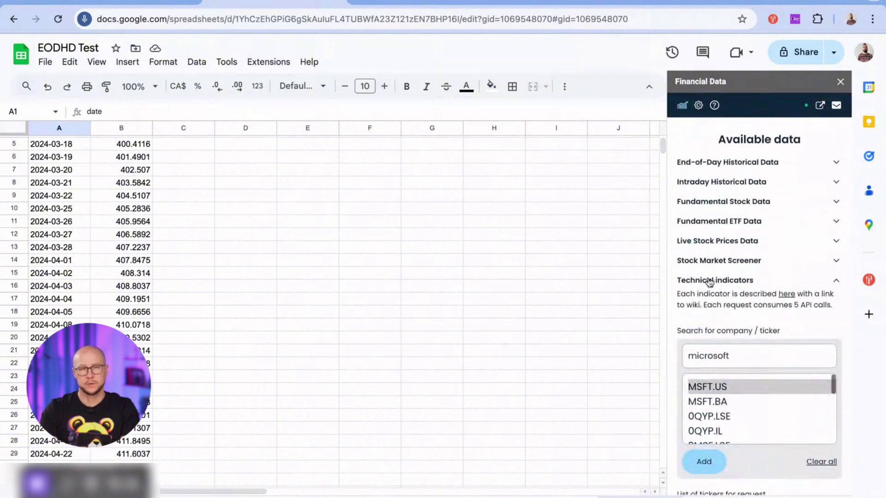
left_click(709, 281)
left_click(721, 320)
scroll(728, 318, "down", 2)
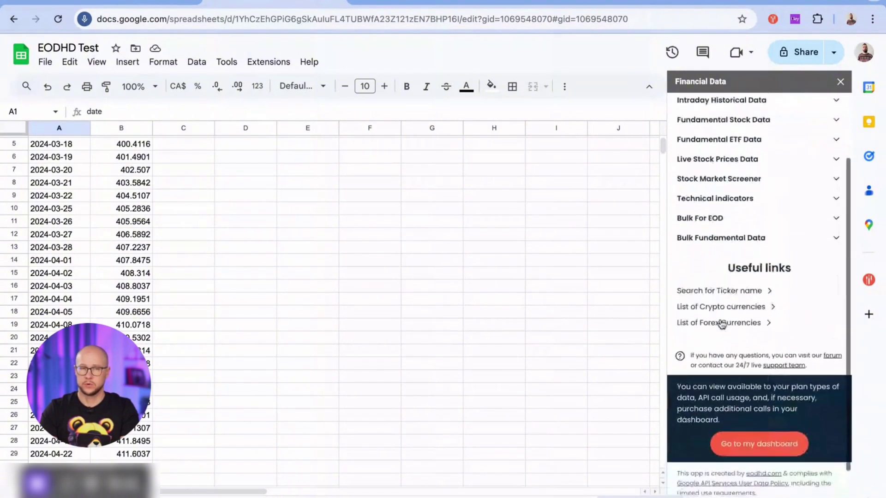
left_click(720, 225)
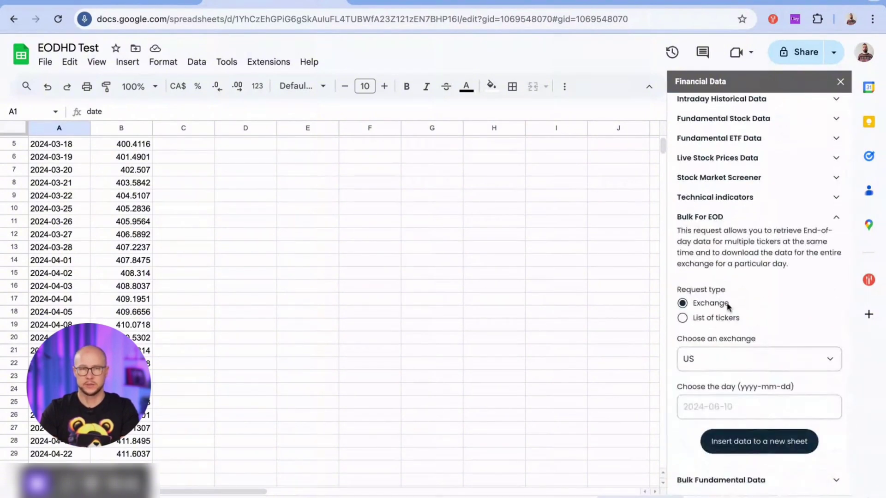
scroll(726, 318, "down", 1)
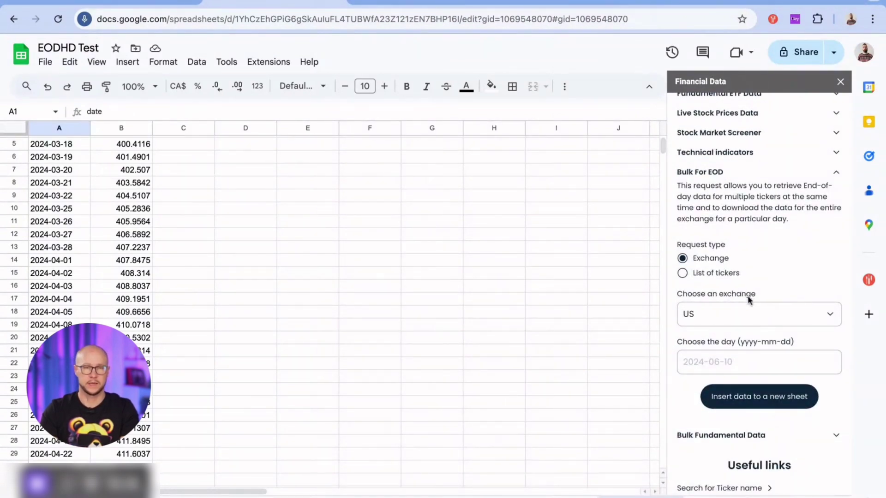
left_click(683, 273)
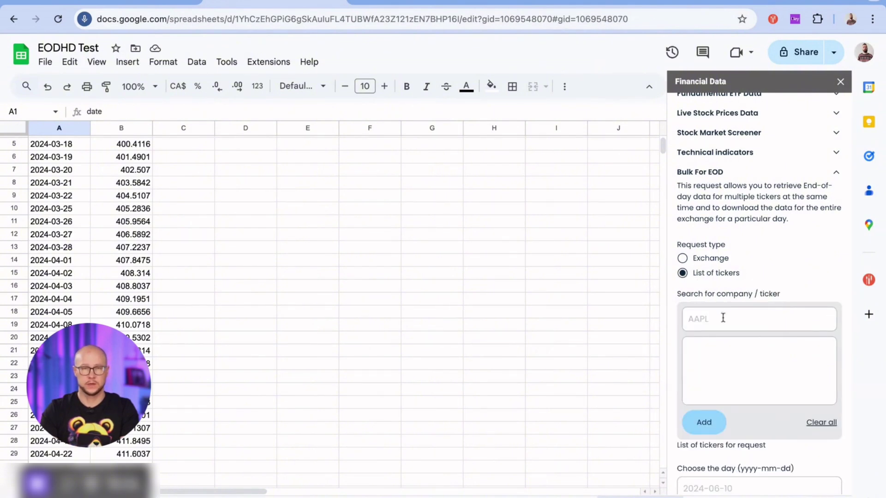
left_click(712, 173)
- Preview Bulk Fundamental Data, toggling request type to ticker list and back to Exchange, then collapse it
left_click(714, 208)
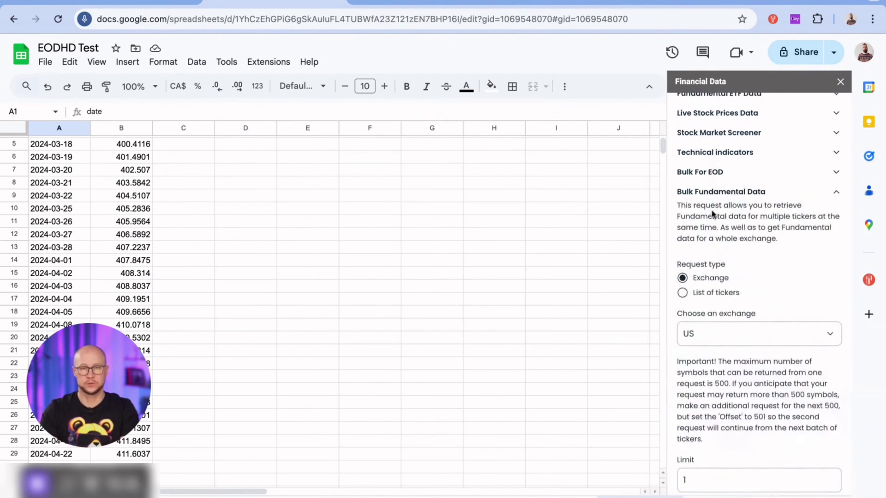
scroll(704, 257, "down", 1)
scroll(705, 254, "down", 1)
scroll(701, 232, "down", 2)
scroll(702, 231, "up", 4)
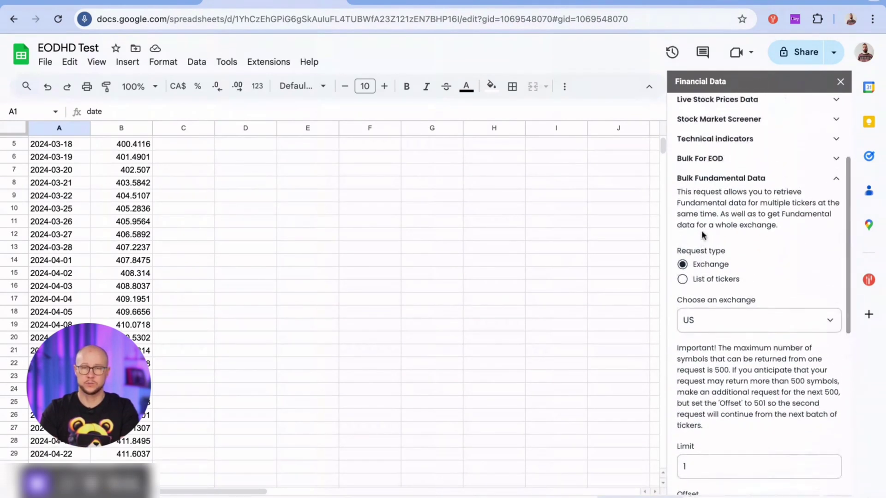
left_click(692, 280)
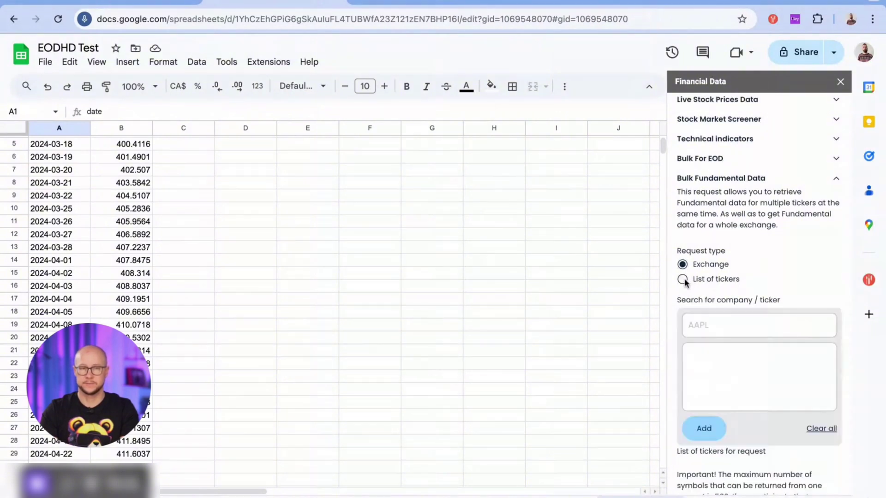
scroll(687, 277, "down", 2)
left_click(684, 212)
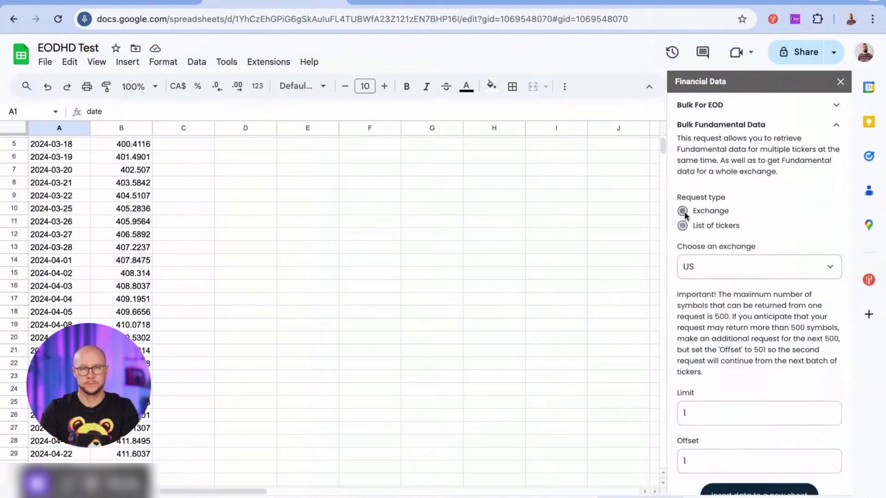
left_click(719, 130)
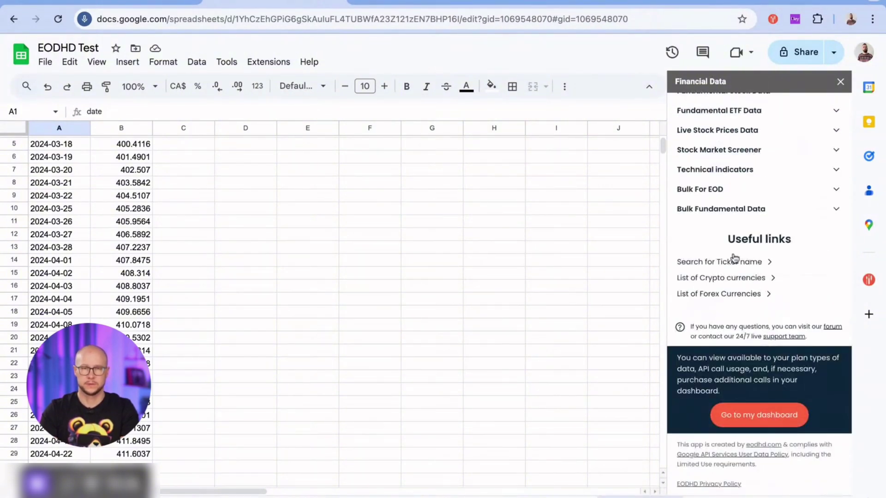